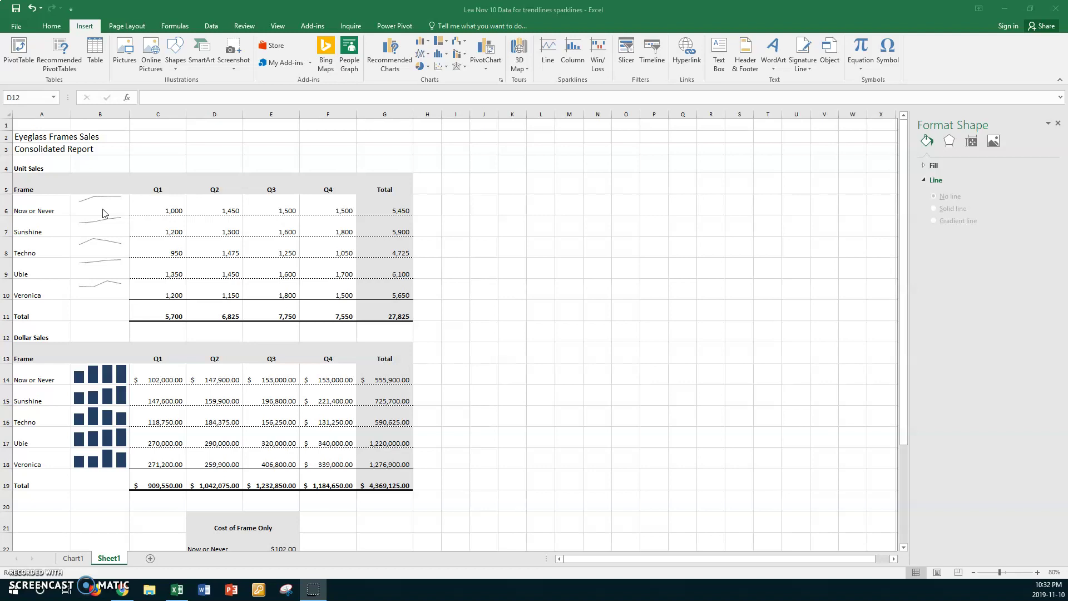
# - Examine the existing line sparklines in the Unit Sales table and the column sparklines in the Dollar Sales table
pyautogui.click(106, 206)
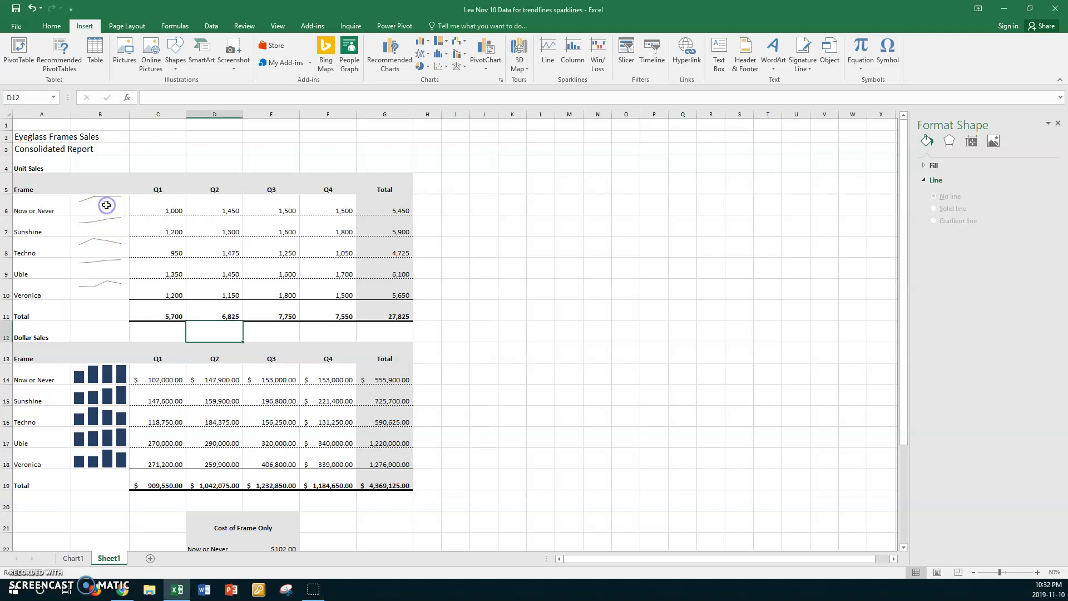
pyautogui.click(106, 205)
pyautogui.click(100, 248)
pyautogui.click(99, 268)
pyautogui.click(99, 289)
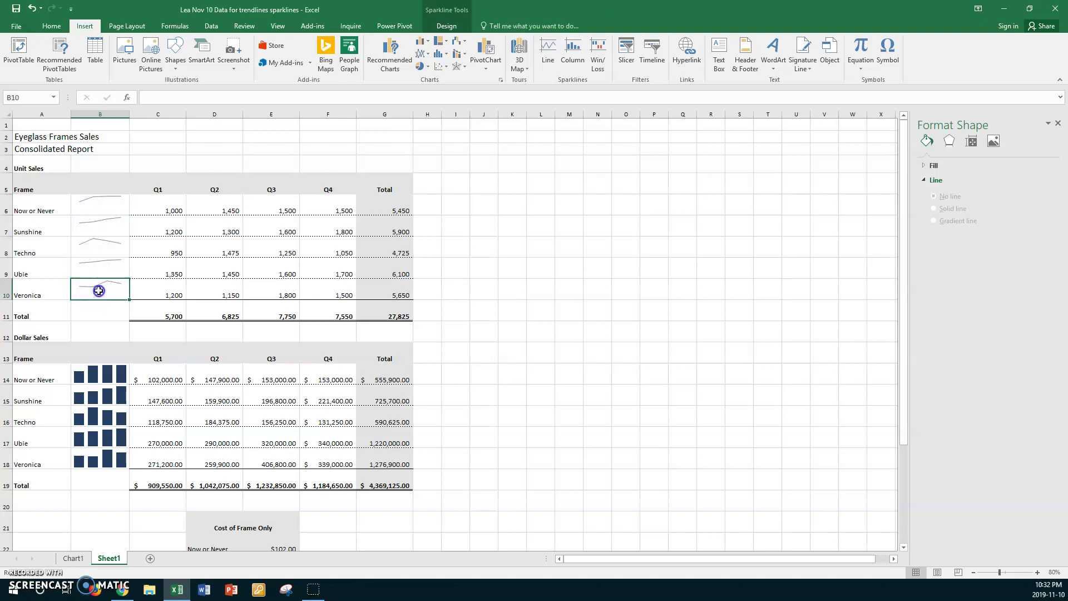
pyautogui.click(91, 379)
pyautogui.click(91, 395)
pyautogui.click(91, 416)
pyautogui.click(87, 437)
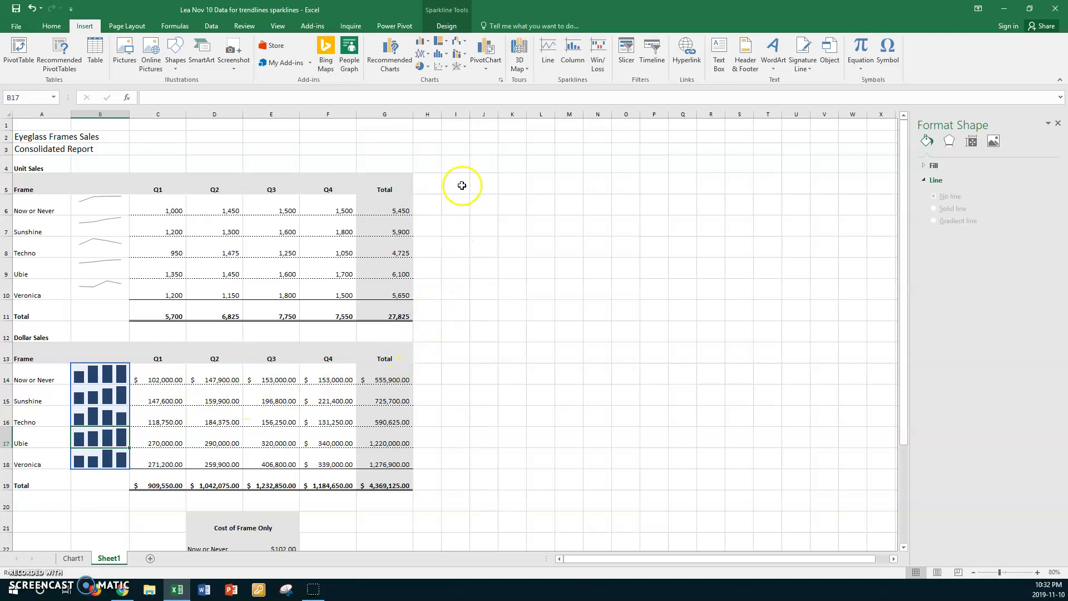
# - Select cells I6:I10 beside the Unit Sales table and widen column I
pyautogui.click(460, 205)
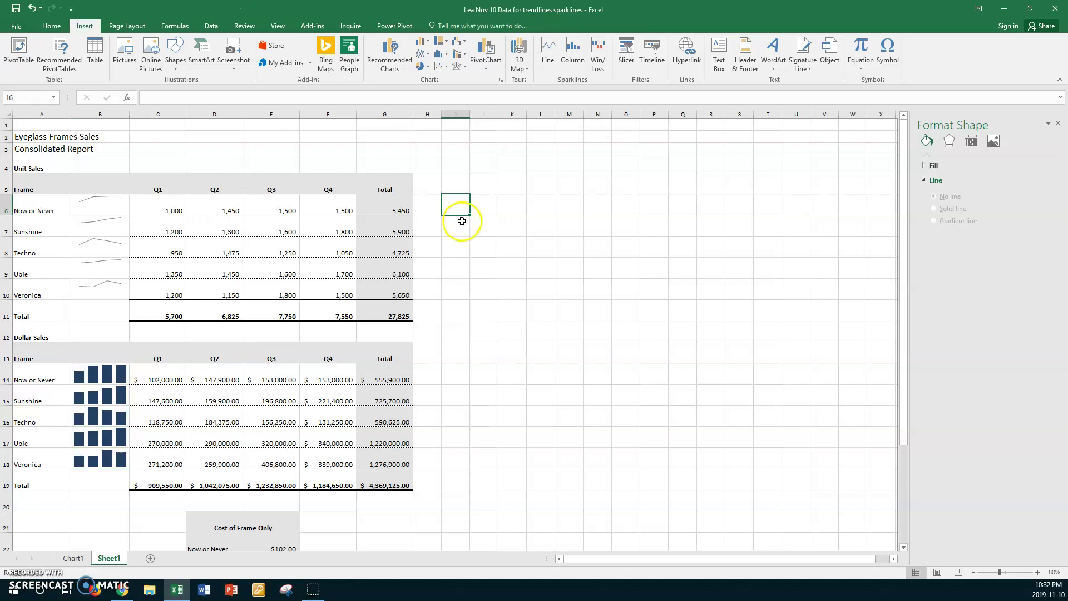
pyautogui.keyDown('shift'); pyautogui.click(457, 290); pyautogui.keyUp('shift')
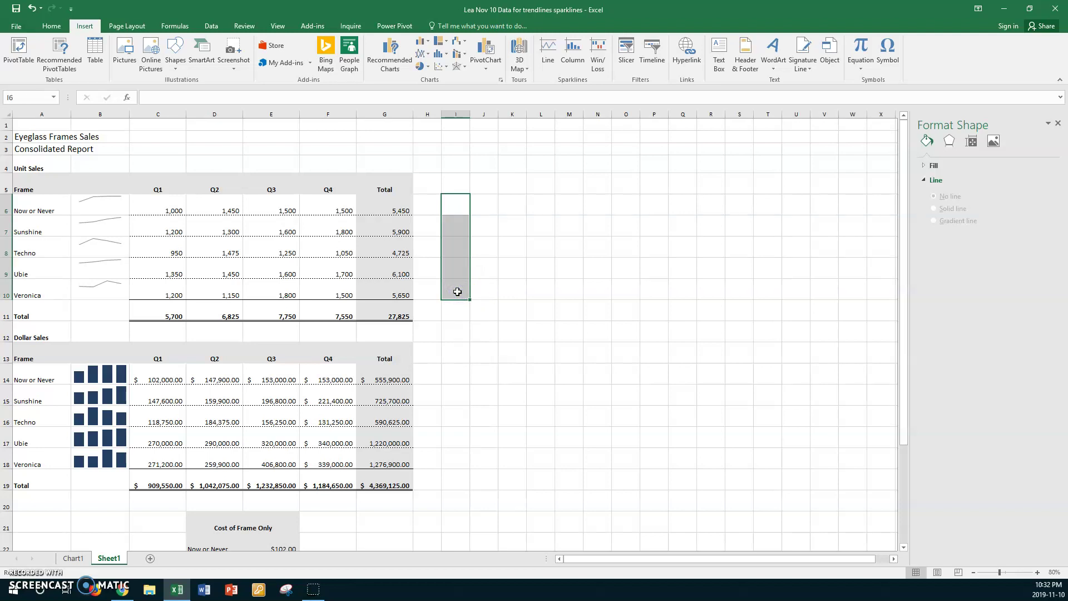
pyautogui.moveTo(472, 113); pyautogui.dragTo(519, 113)
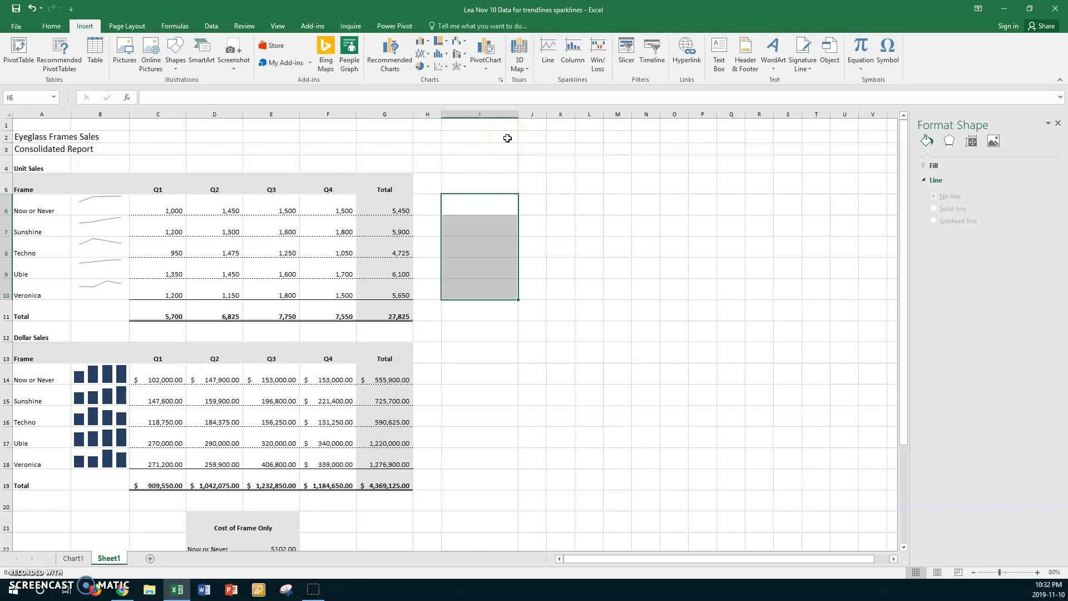
# - Insert line sparklines in I6:I10 using the quarterly unit sales in C6:F10 as the data range
pyautogui.click(86, 27)
pyautogui.click(564, 85)
pyautogui.click(548, 66)
pyautogui.click(549, 62)
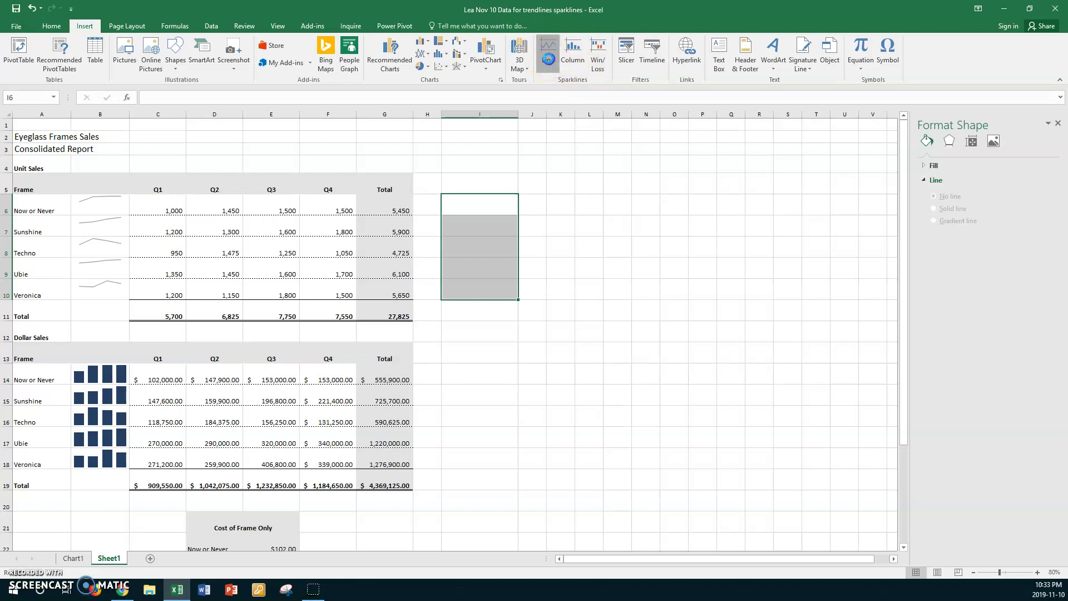
pyautogui.moveTo(546, 246); pyautogui.dragTo(649, 236)
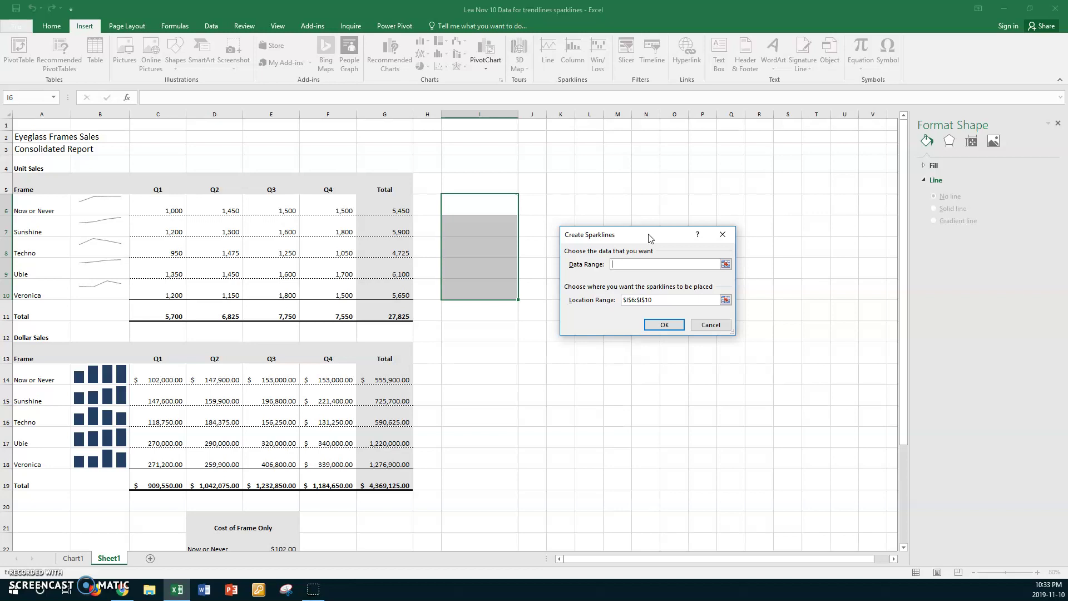
pyautogui.click(657, 255)
pyautogui.click(726, 265)
pyautogui.click(726, 265)
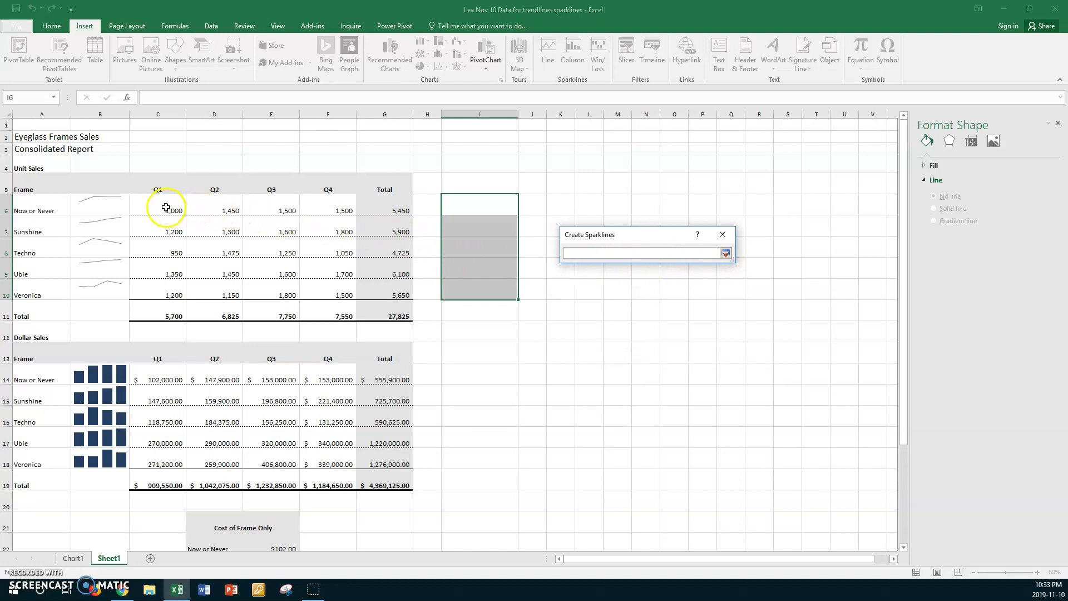
pyautogui.moveTo(163, 205); pyautogui.dragTo(322, 284)
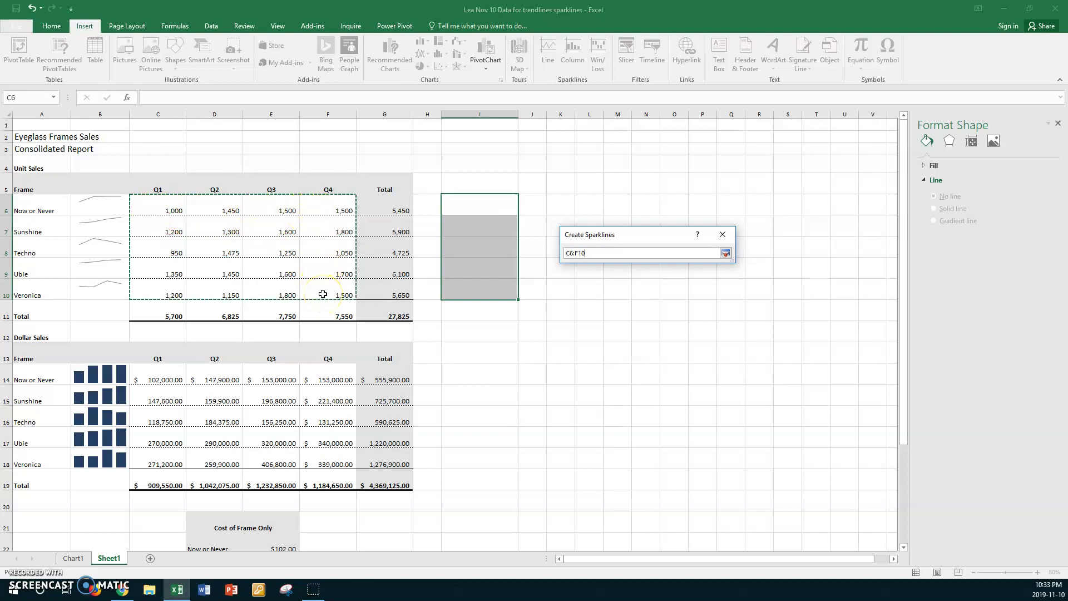
pyautogui.click(726, 254)
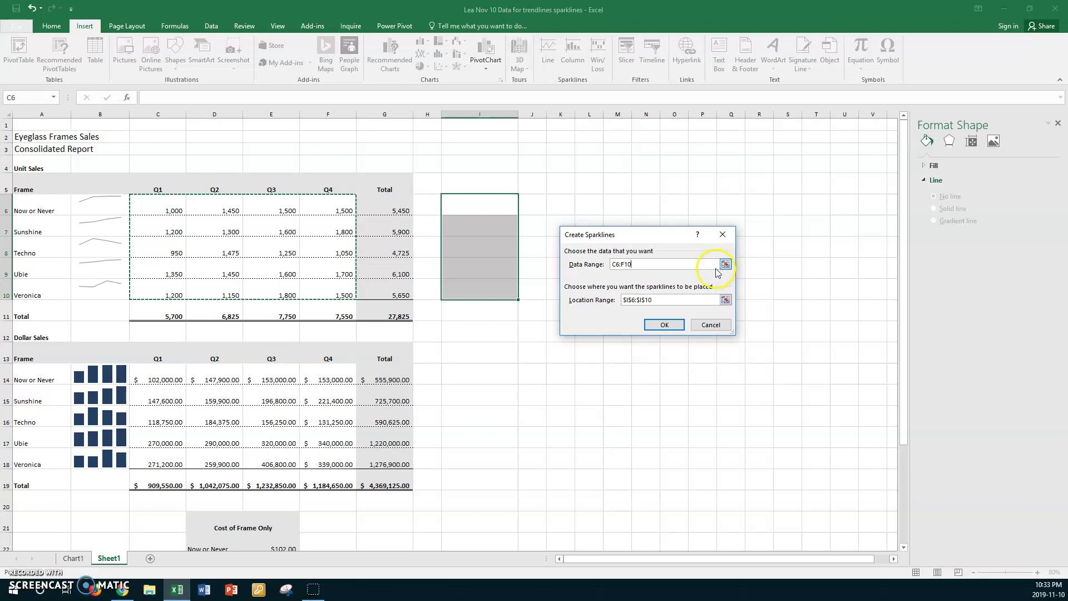
pyautogui.click(626, 310)
pyautogui.click(674, 326)
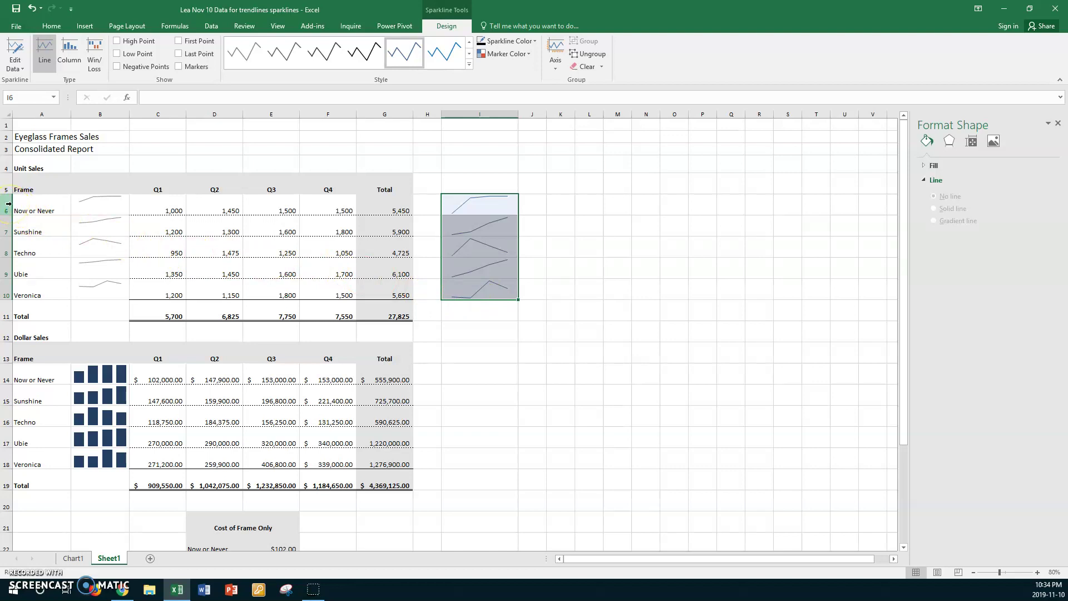
# - Increase the height of rows 6 through 10 and select the sparkline group in column I for design changes
pyautogui.moveTo(9, 204); pyautogui.dragTo(8, 292)
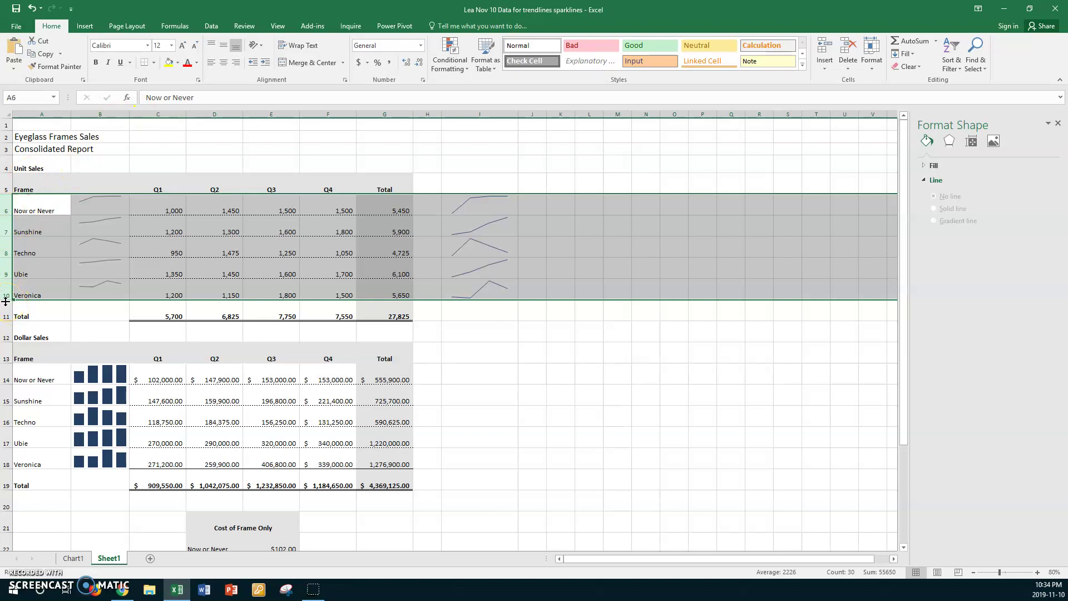
pyautogui.moveTo(6, 301); pyautogui.dragTo(6, 309)
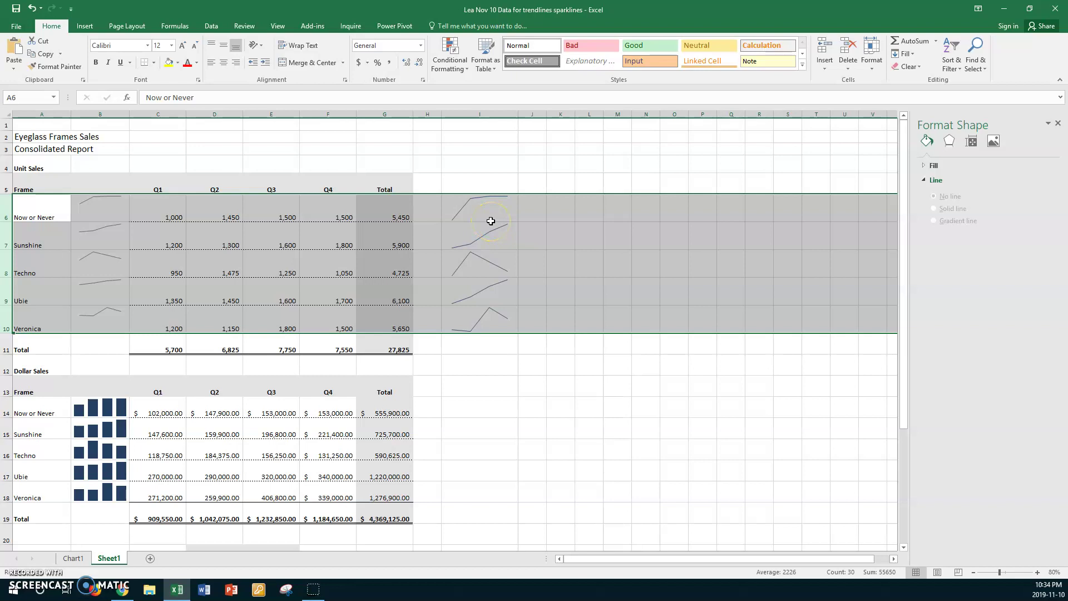
pyautogui.click(505, 208)
pyautogui.click(505, 209)
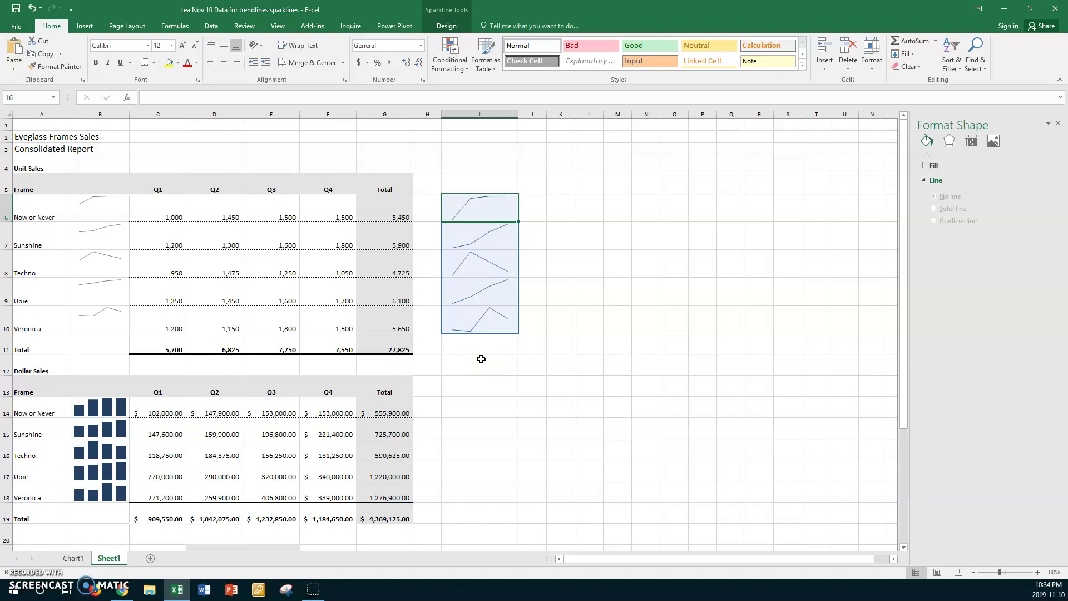
pyautogui.click(450, 28)
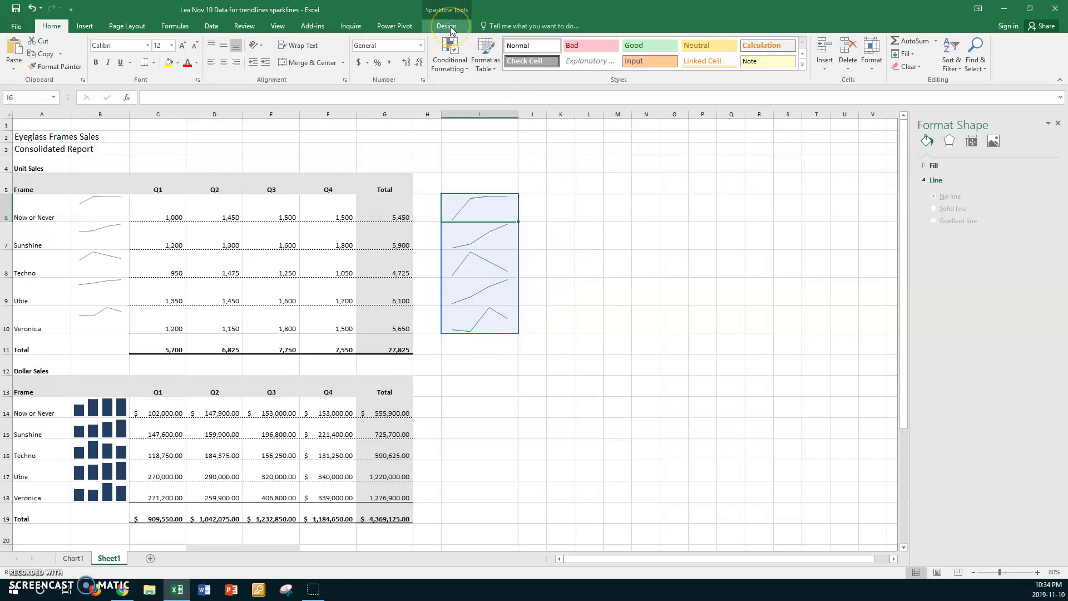
pyautogui.click(450, 28)
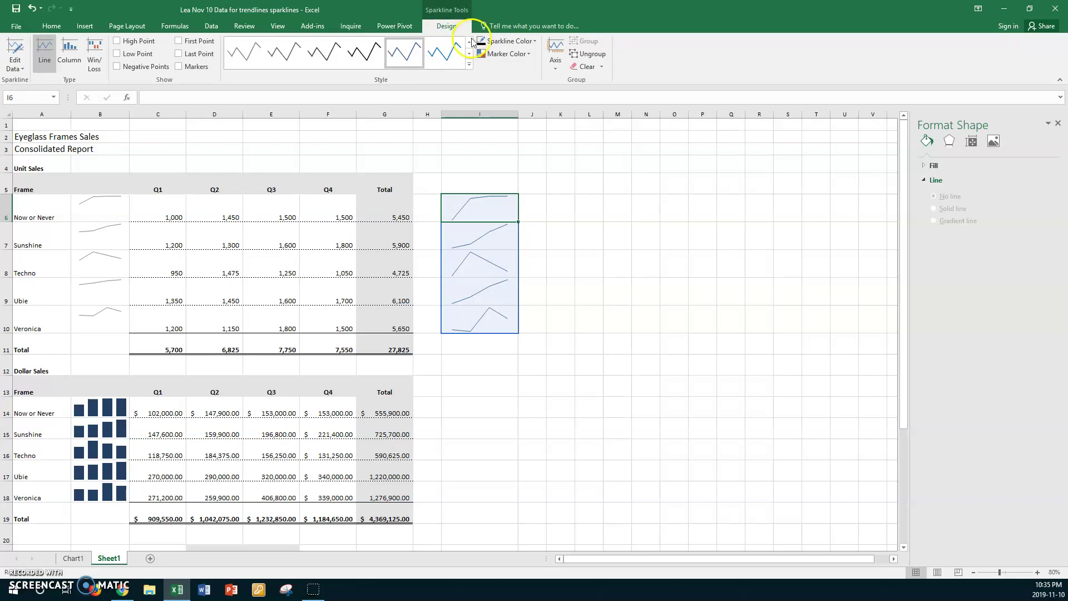
pyautogui.click(556, 55)
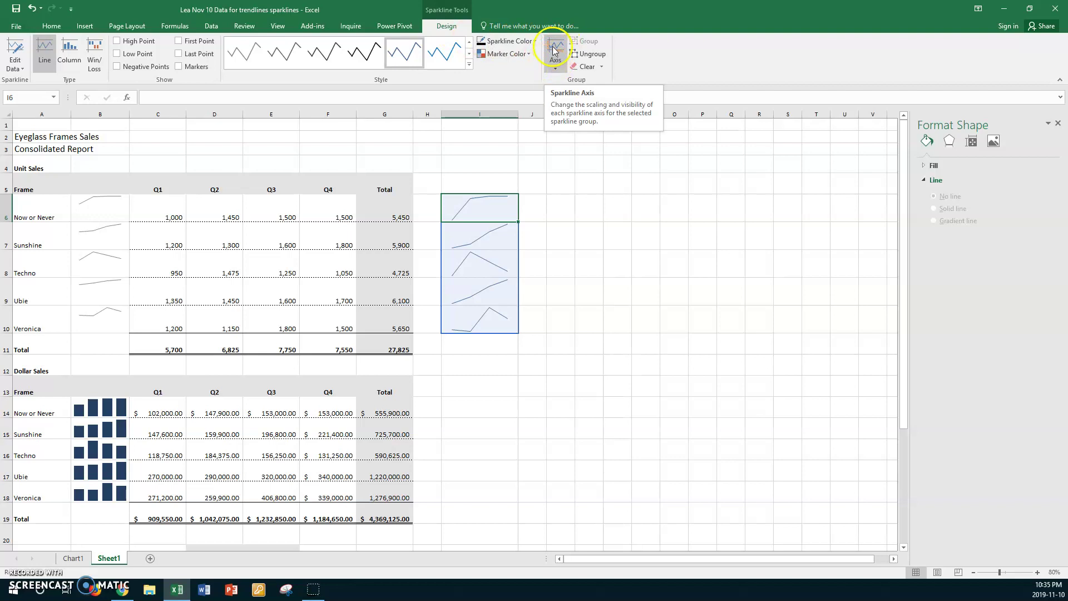
pyautogui.click(556, 71)
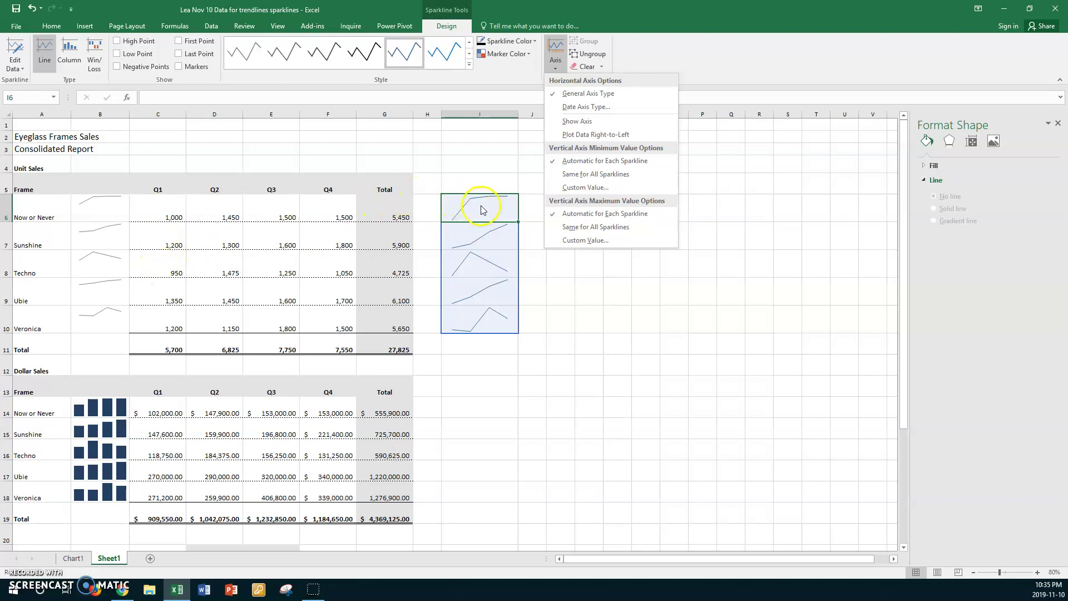
pyautogui.click(584, 188)
pyautogui.click(719, 299)
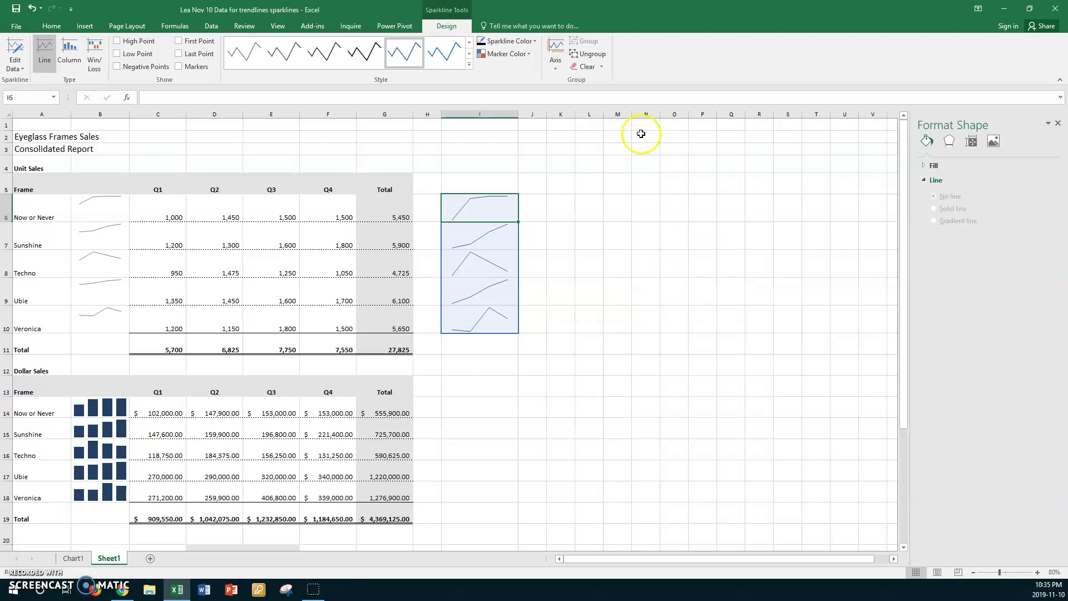
# - Set the vertical axis minimum of the column I sparklines to a custom value of 0.0
pyautogui.click(556, 66)
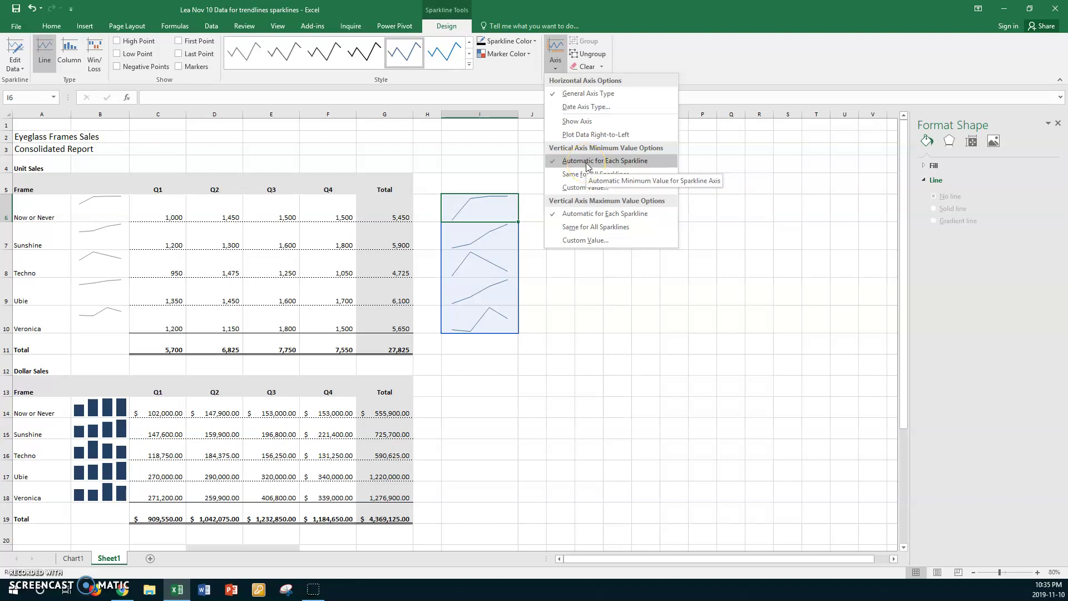
pyautogui.click(584, 188)
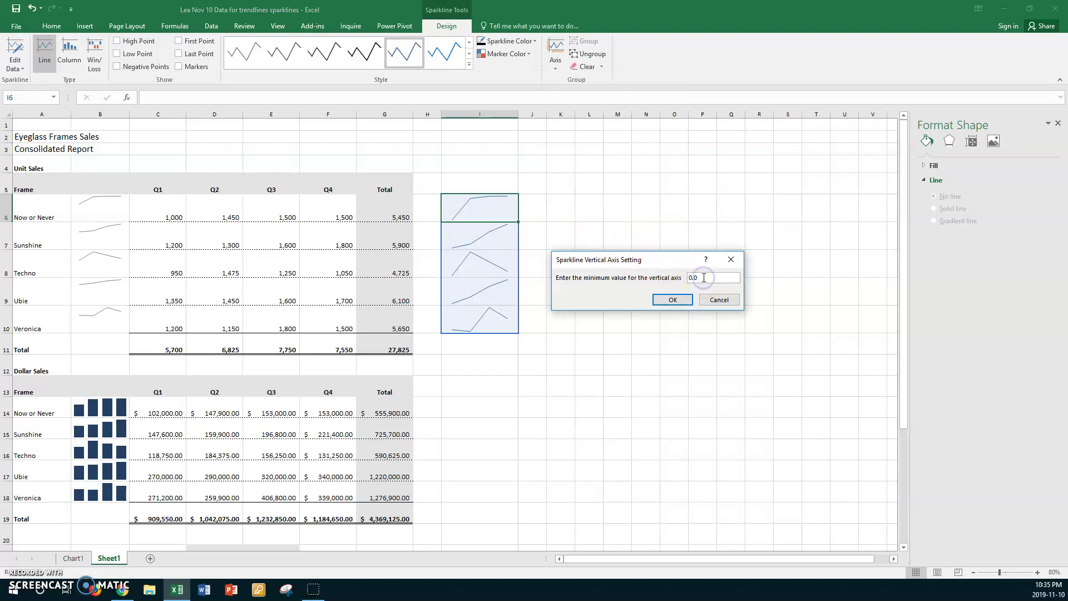
pyautogui.click(675, 299)
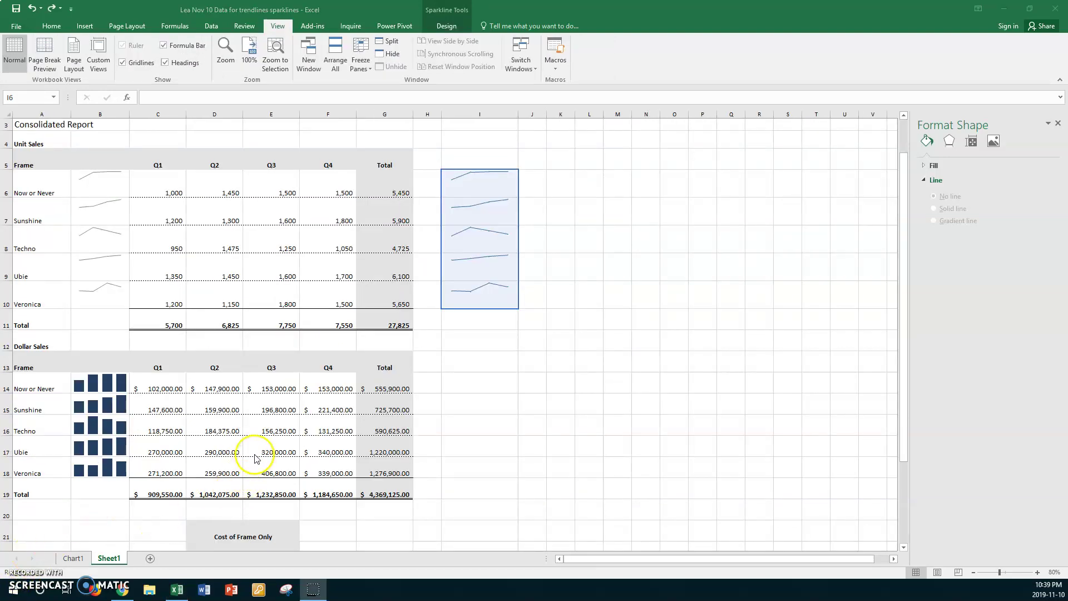
# - Apply the sparkline style with a black line and red markers to the group in I6:I10
pyautogui.click(496, 178)
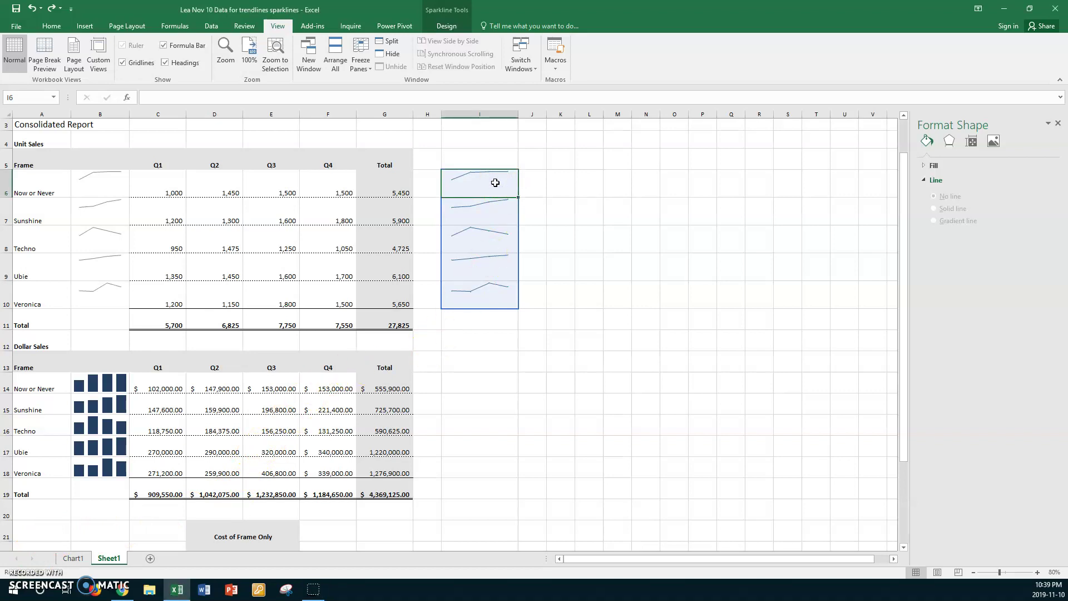
pyautogui.click(87, 27)
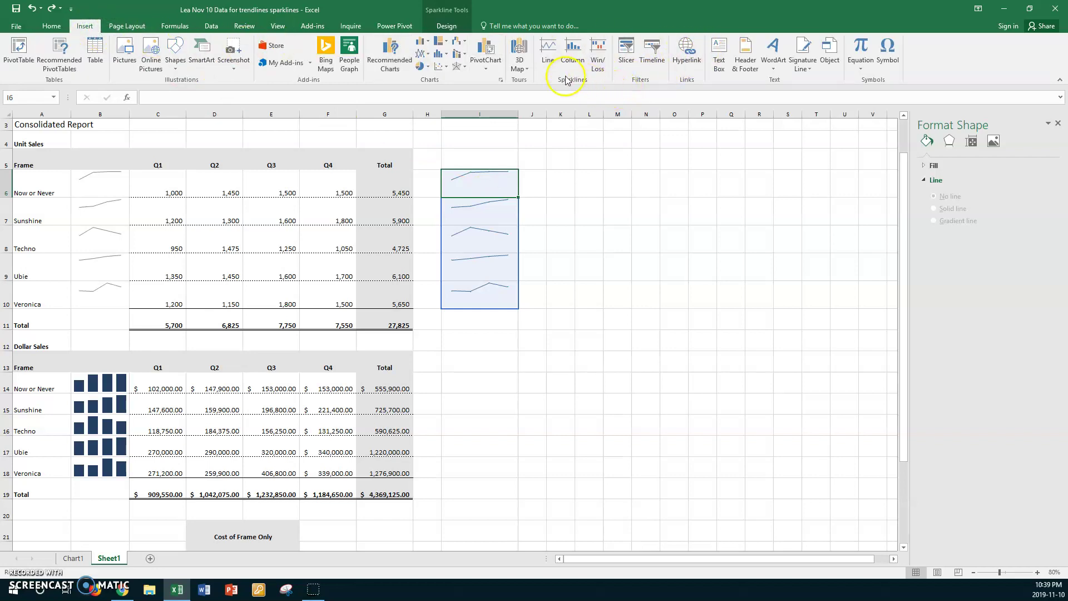
pyautogui.click(447, 27)
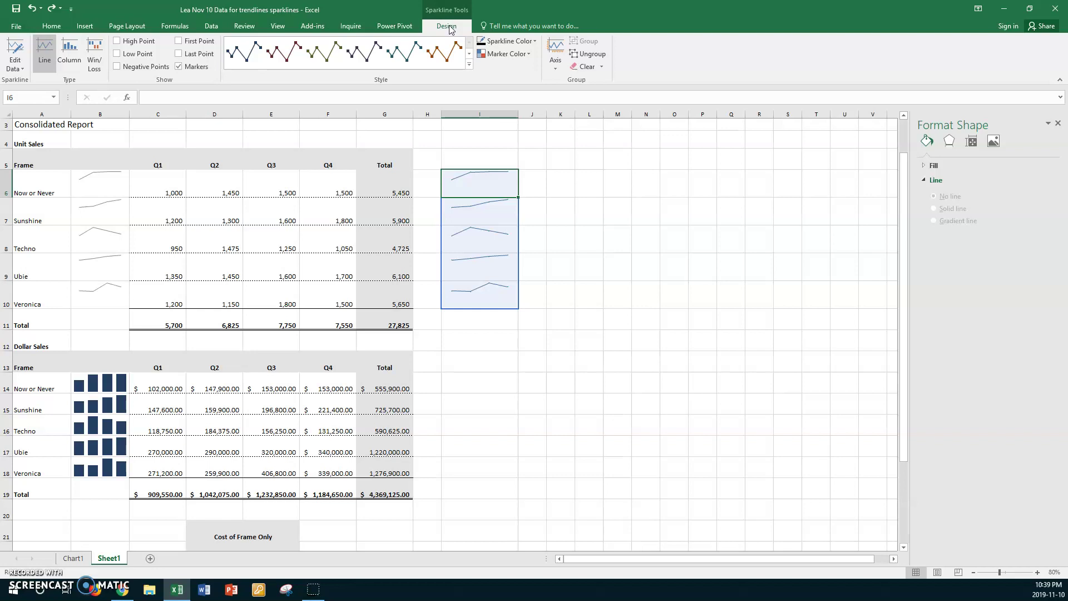
pyautogui.click(468, 65)
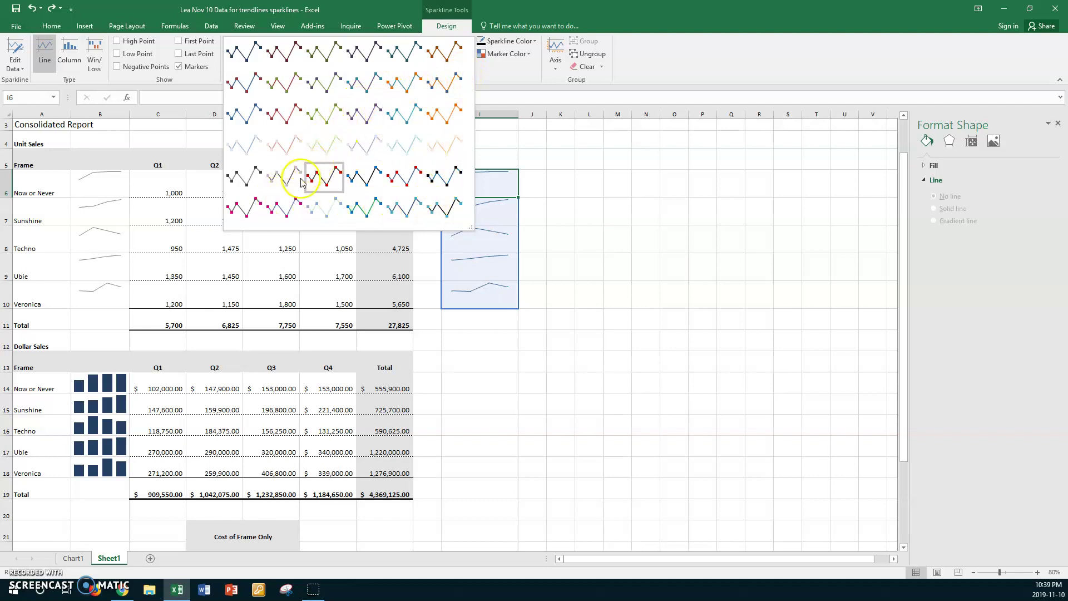
pyautogui.click(332, 178)
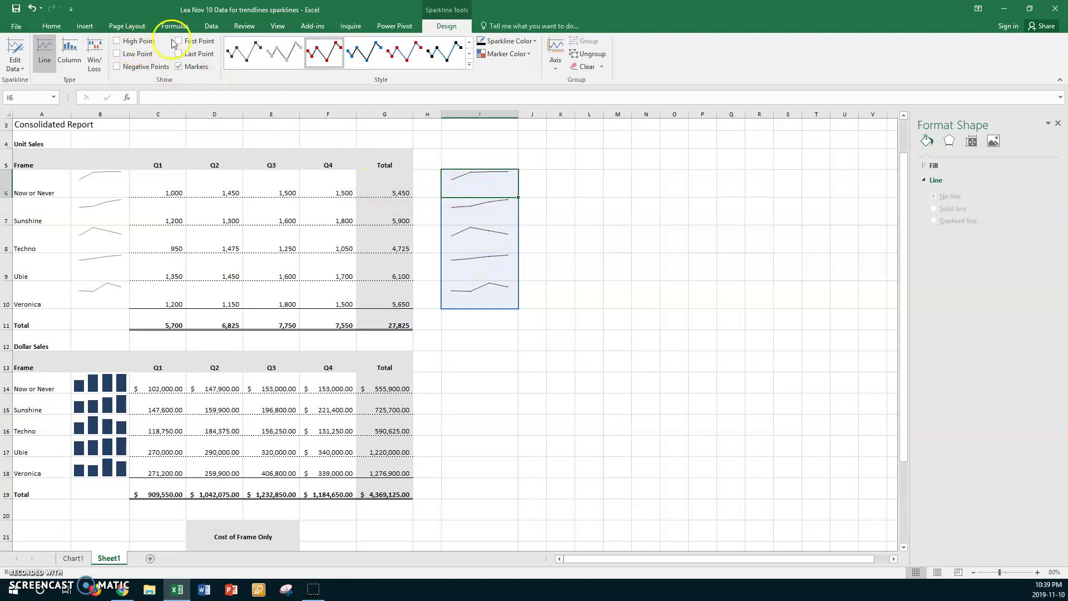
# - Set the worksheet magnification to 200% and bring all five column I sparklines into view
pyautogui.click(278, 26)
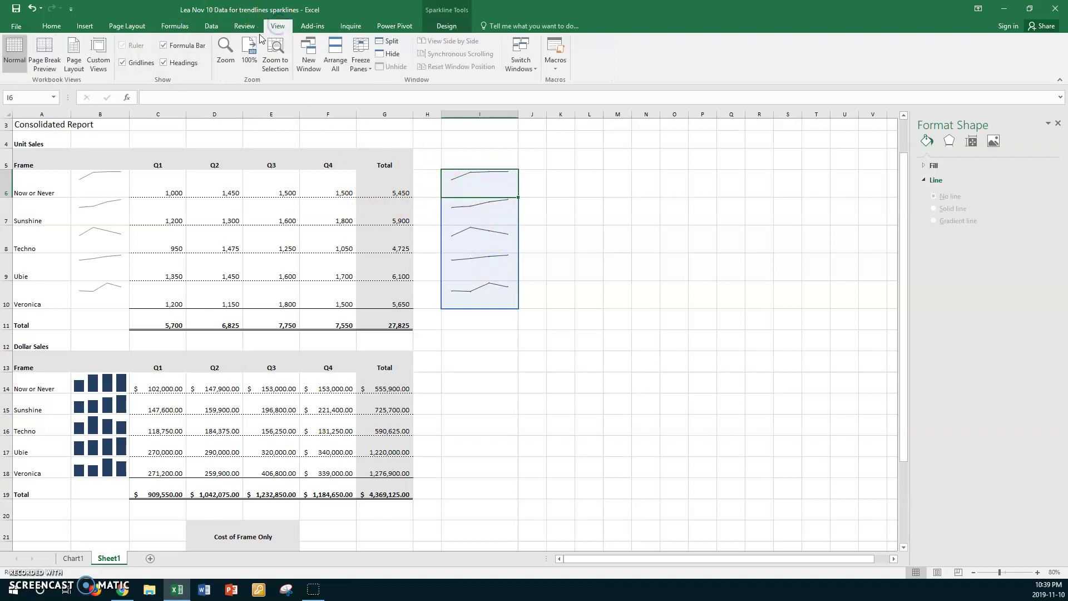
pyautogui.click(226, 51)
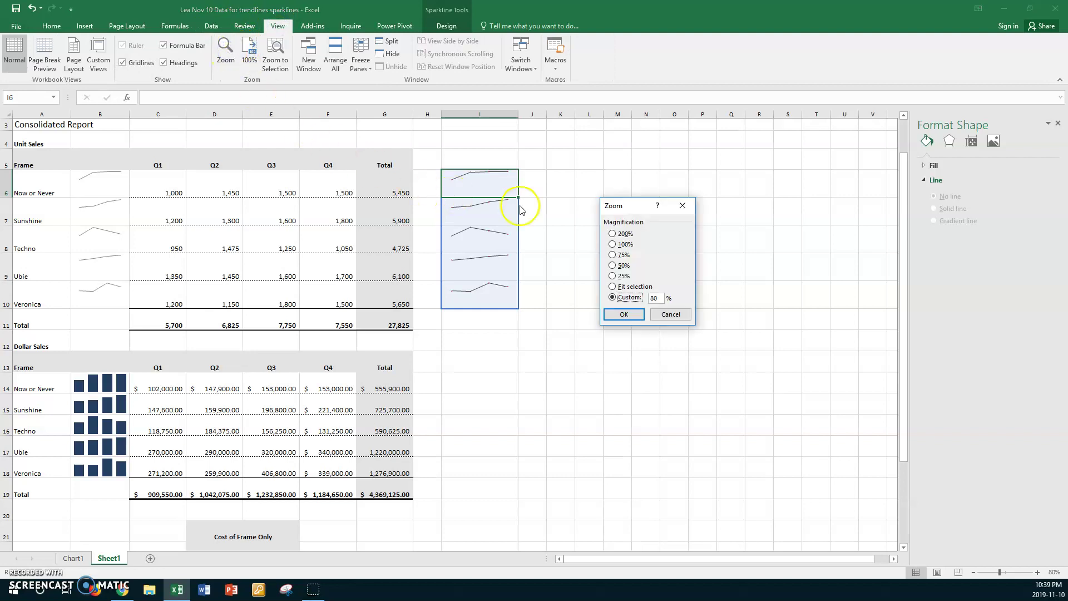
pyautogui.click(612, 234)
pyautogui.click(623, 314)
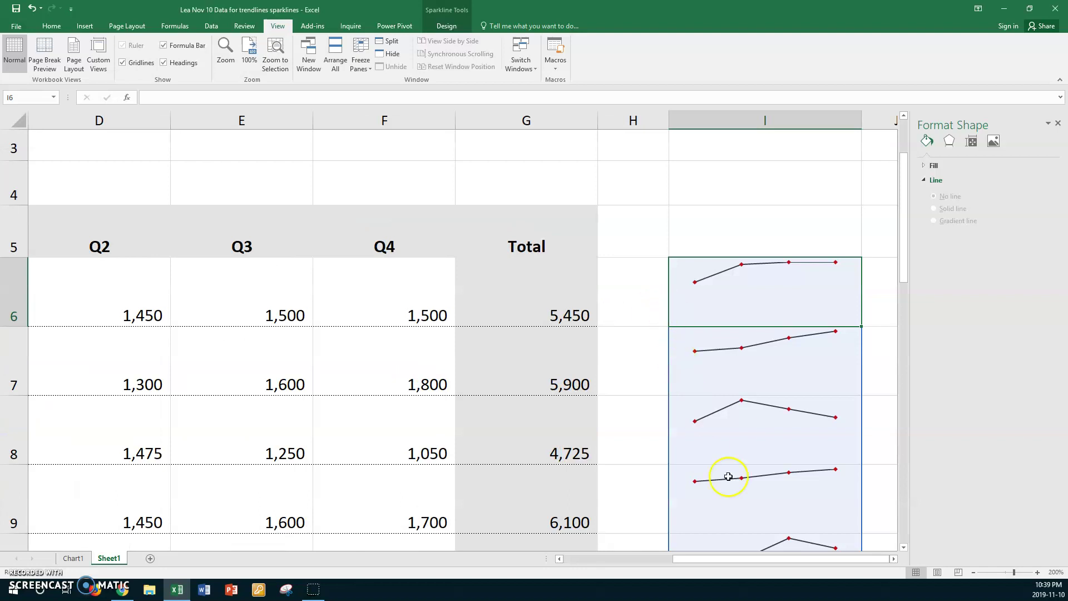
pyautogui.click(904, 548)
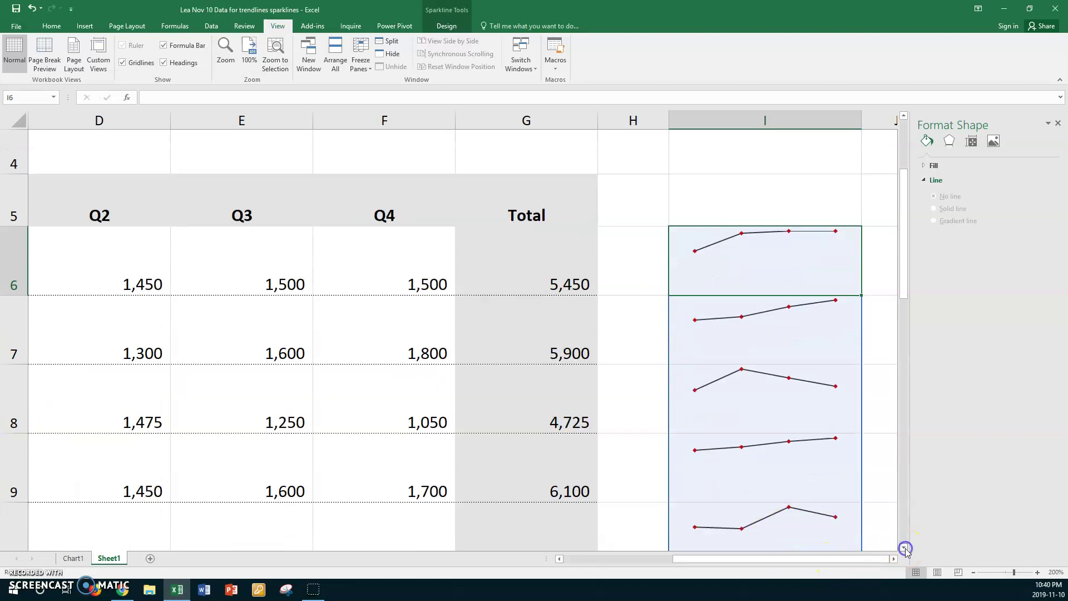
pyautogui.click(904, 548)
pyautogui.moveTo(767, 561); pyautogui.dragTo(766, 561)
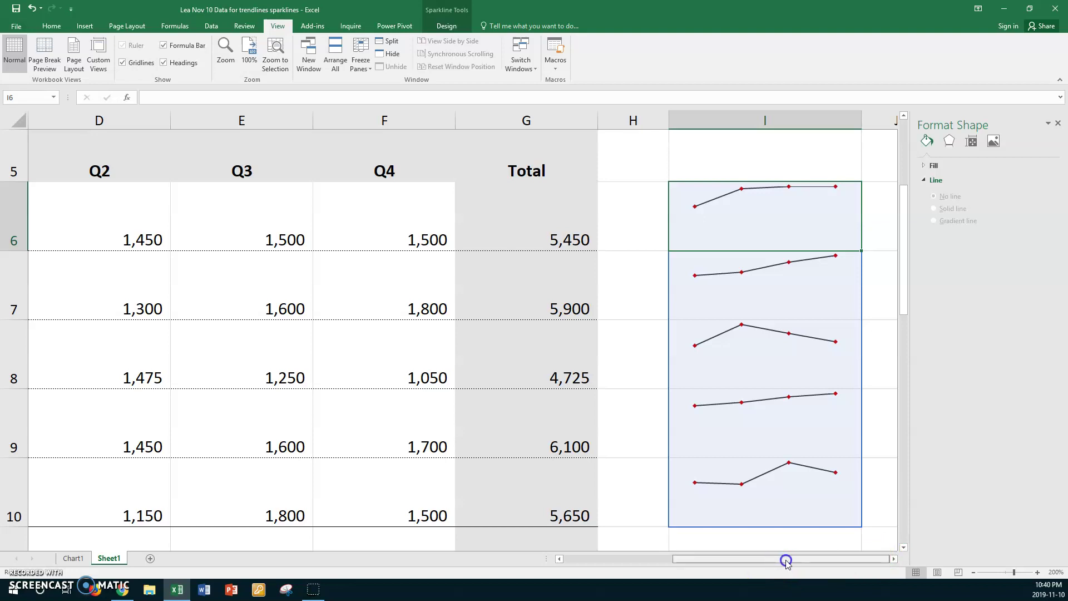
# - Change the line color of the sparklines in I6:I10 to the purple theme color
pyautogui.click(445, 26)
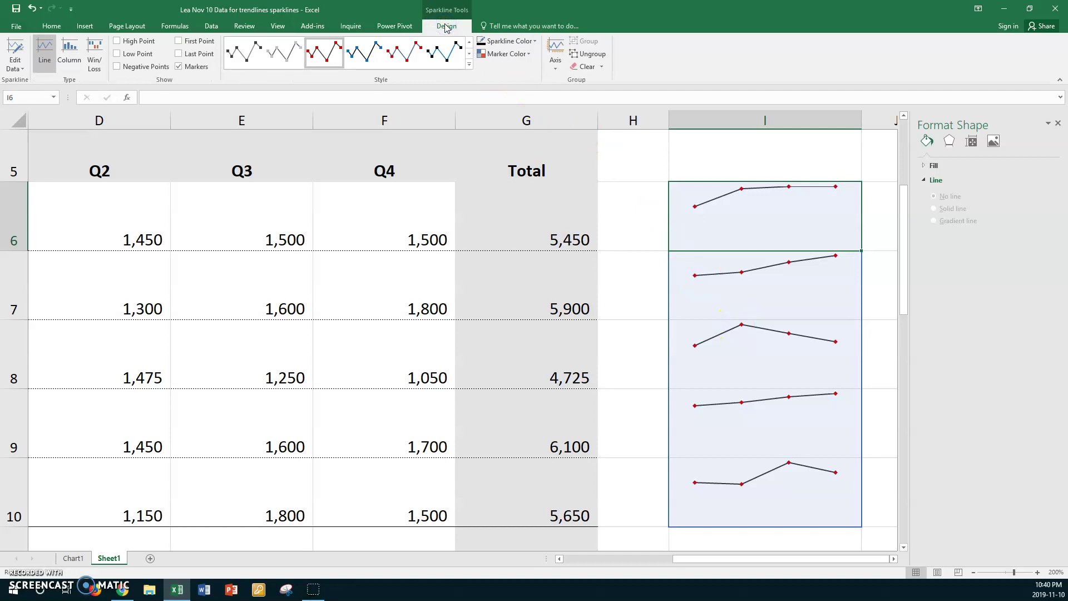
pyautogui.click(535, 42)
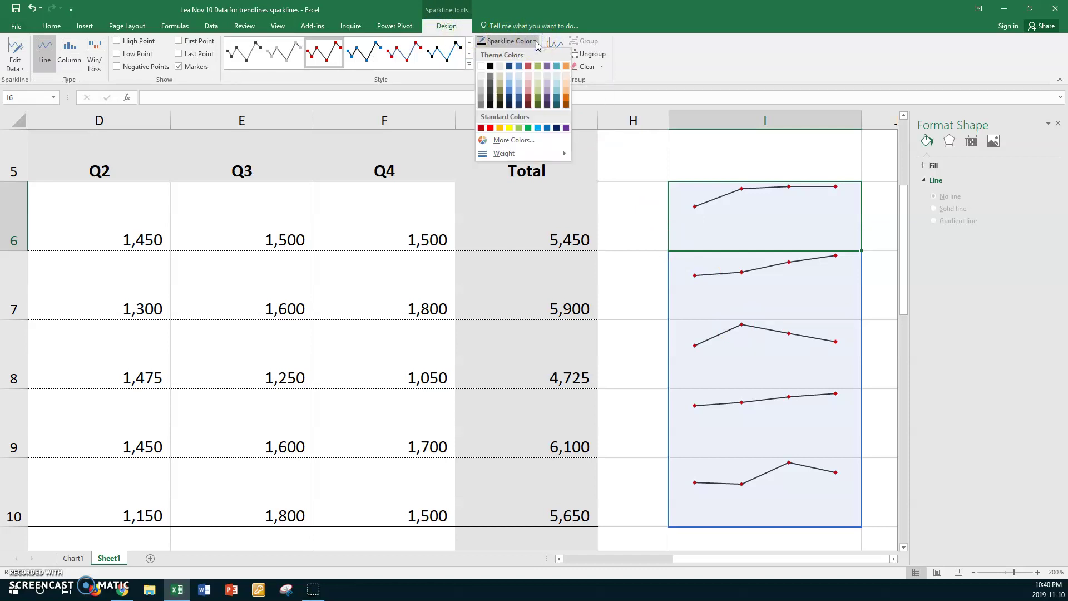
pyautogui.click(548, 67)
pyautogui.click(548, 66)
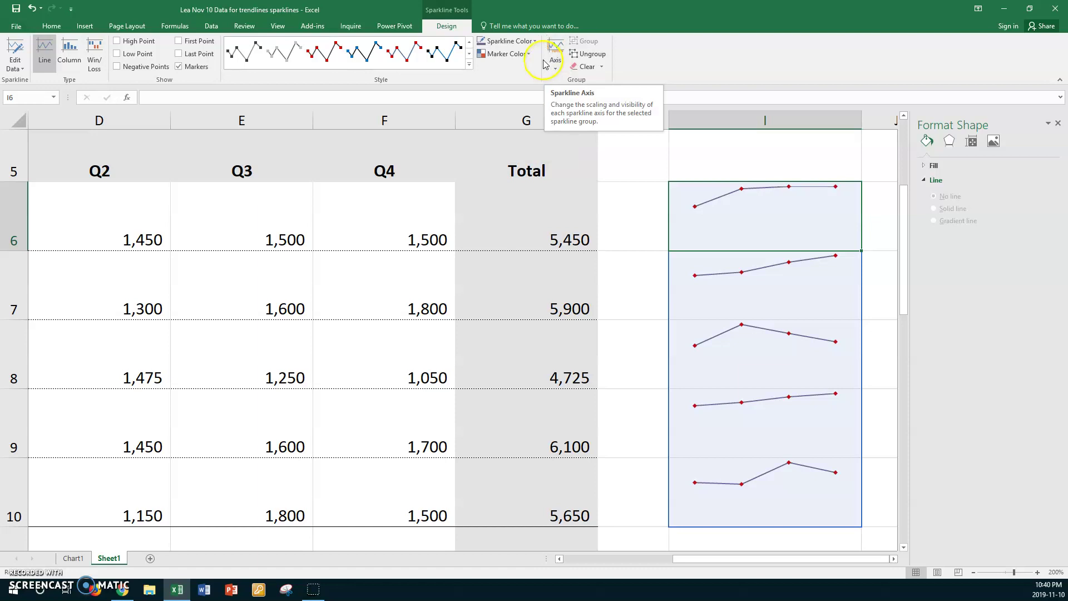
pyautogui.click(414, 67)
pyautogui.click(352, 70)
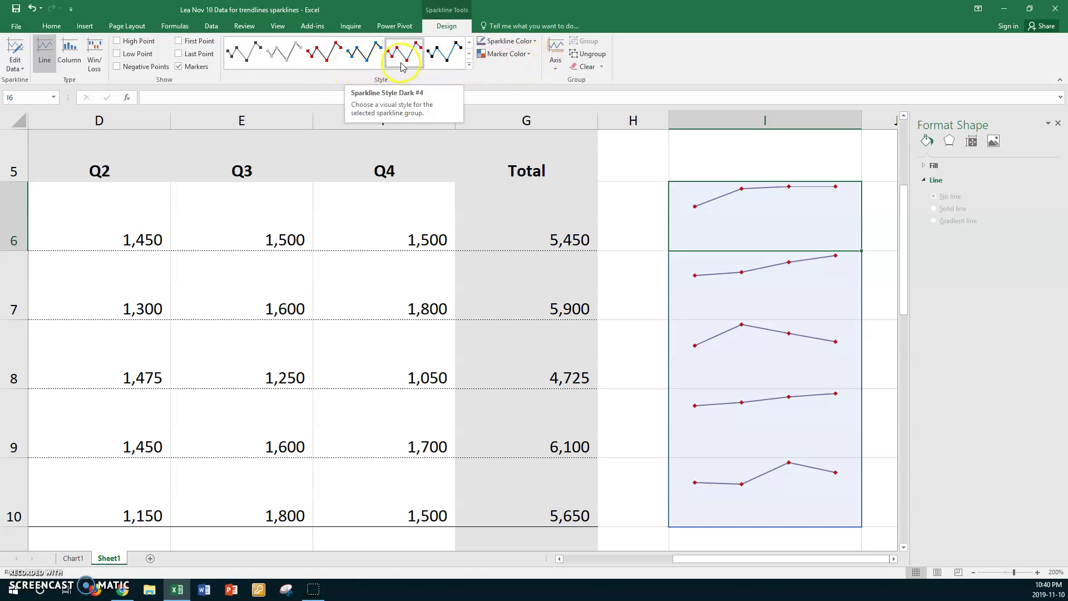
# - Color the high point markers of the I6:I10 sparklines green and the low point markers light blue
pyautogui.click(529, 54)
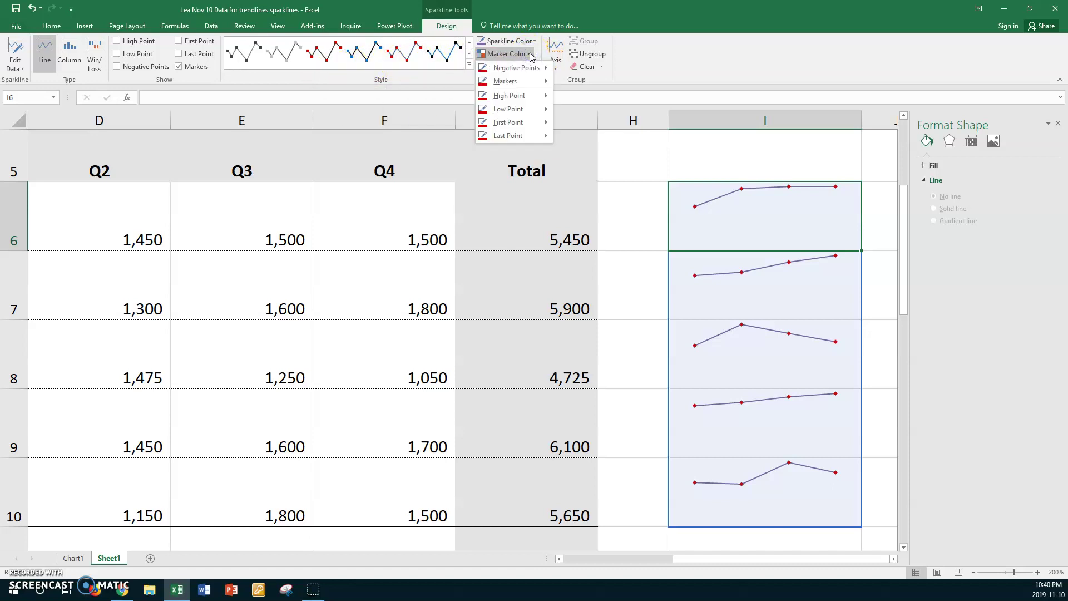
pyautogui.click(521, 82)
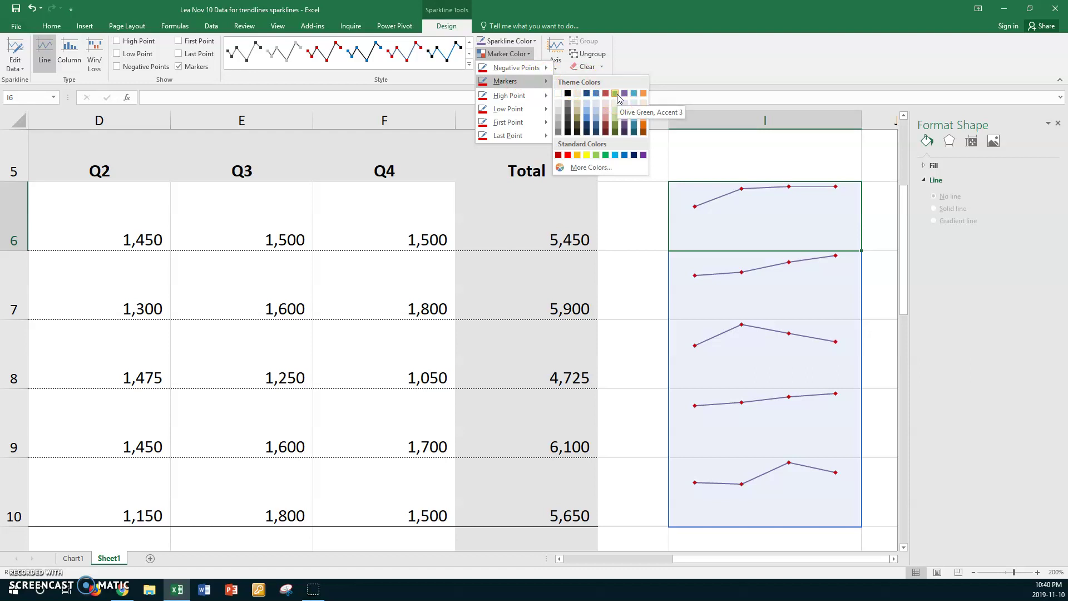
pyautogui.click(522, 81)
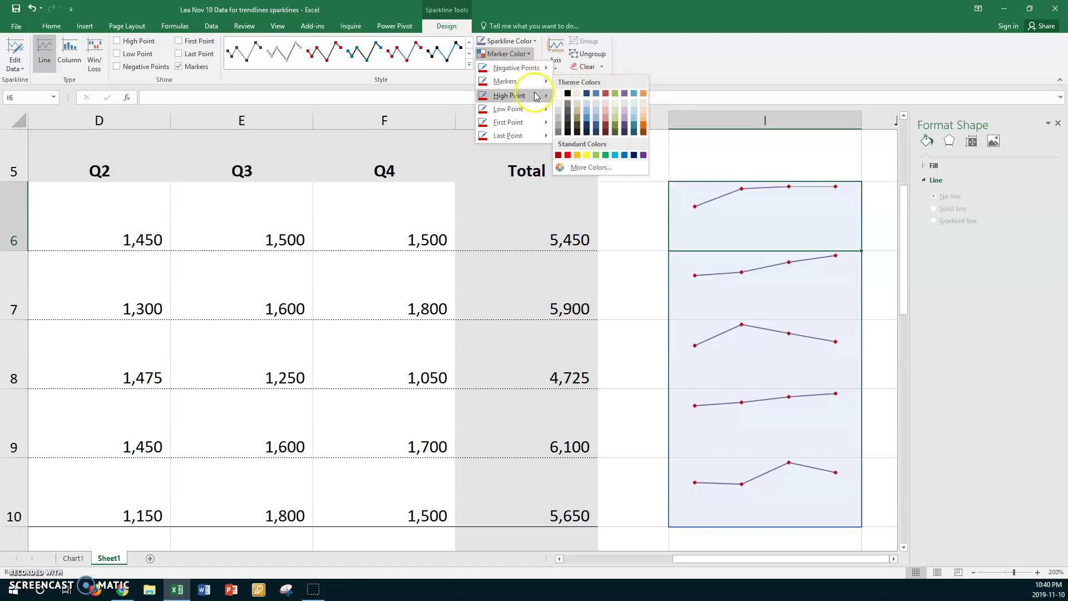
pyautogui.moveTo(520, 96)
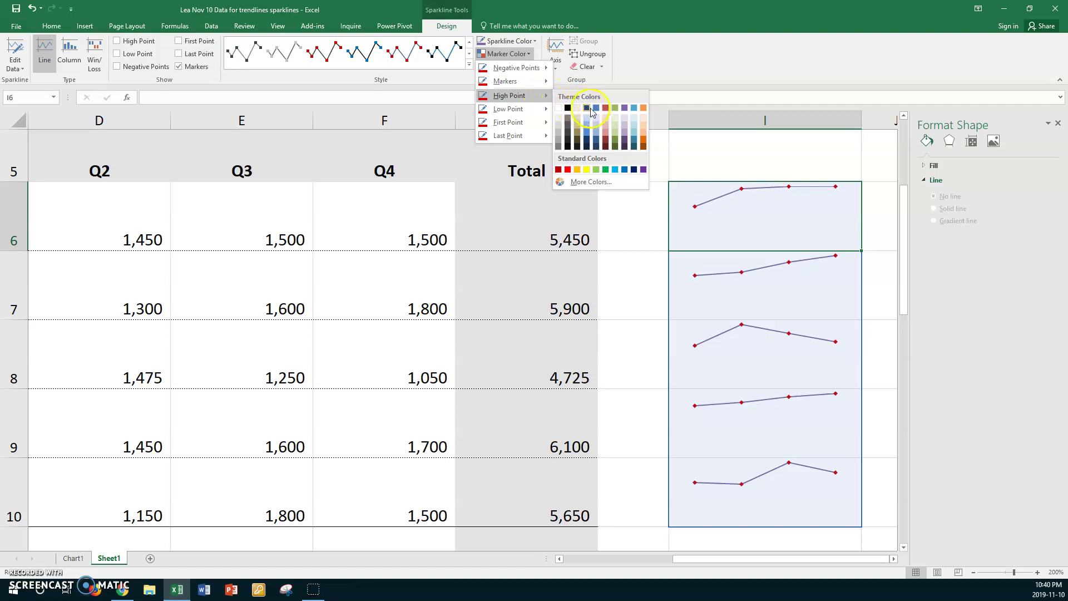
pyautogui.click(606, 169)
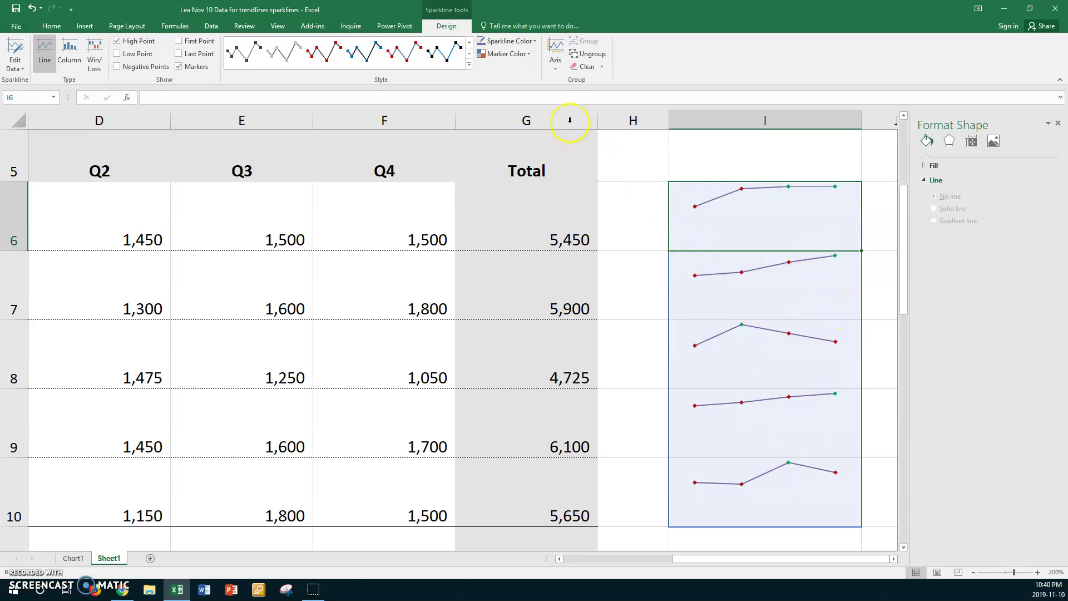
pyautogui.click(529, 54)
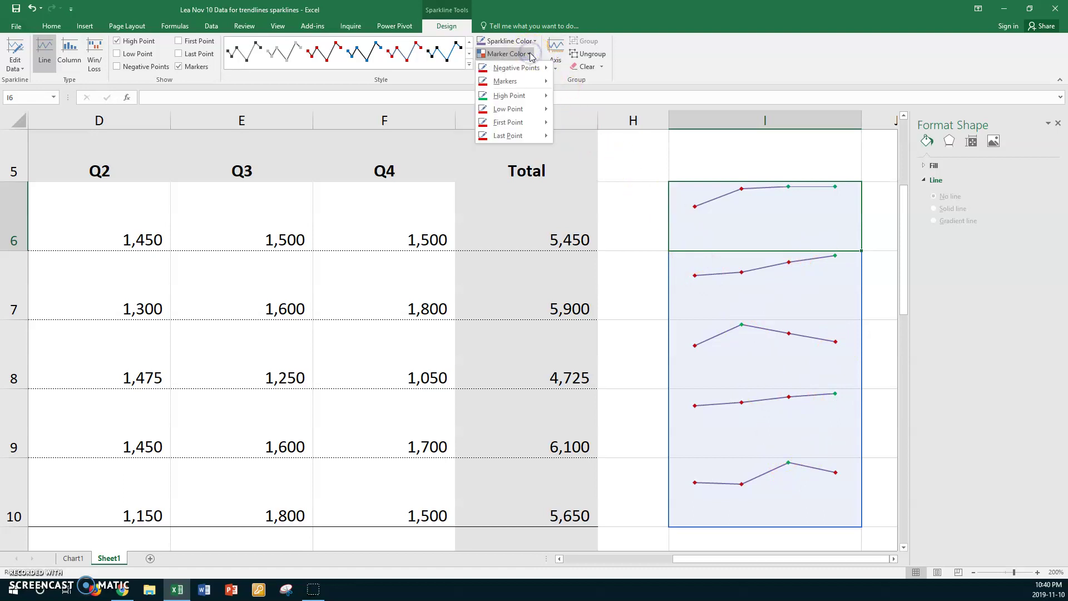
pyautogui.click(546, 109)
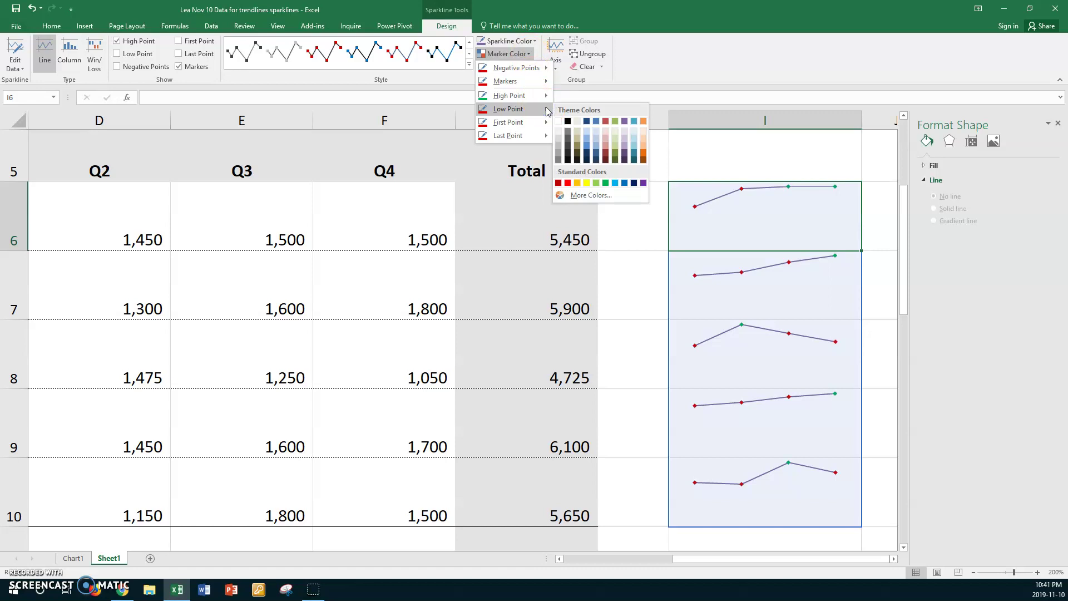
pyautogui.click(615, 184)
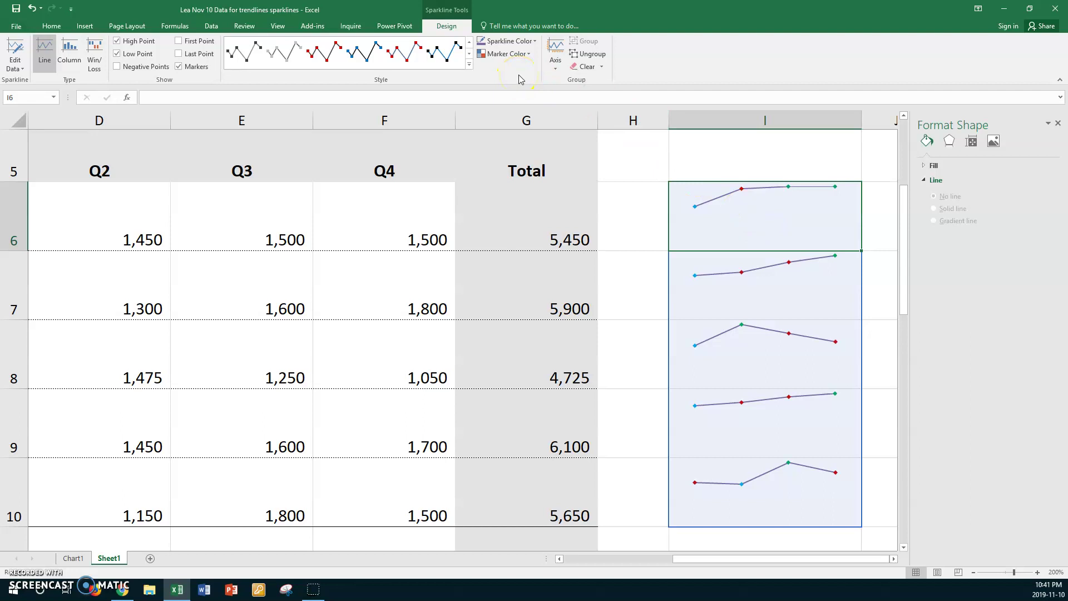
# - Set the worksheet magnification back to 100% and bring the whole Dollar Sales table into view
pyautogui.click(275, 27)
pyautogui.click(249, 47)
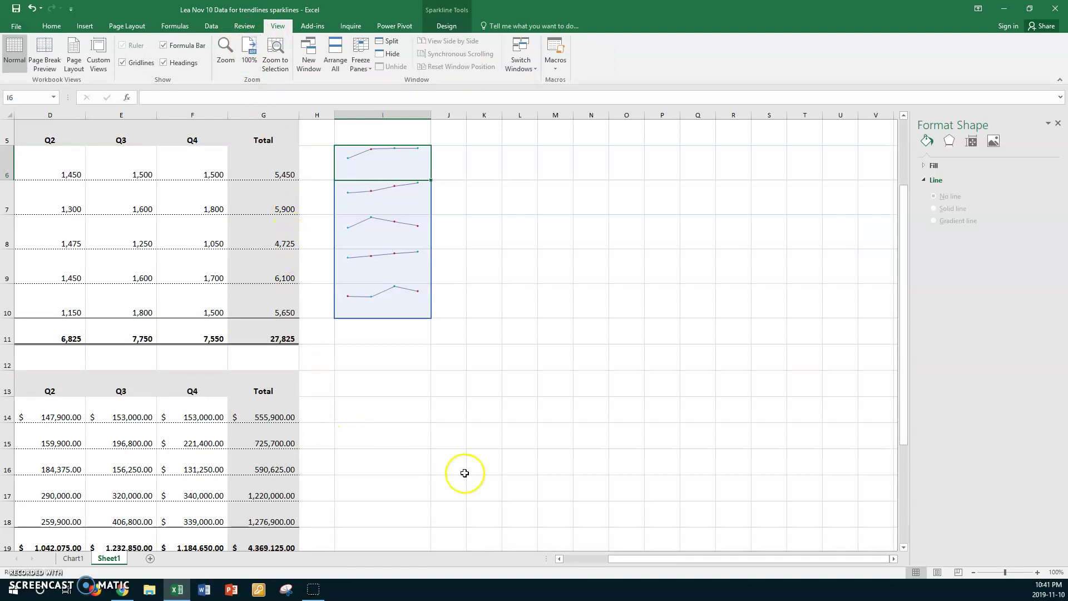
pyautogui.click(615, 561)
pyautogui.moveTo(615, 561); pyautogui.dragTo(560, 561)
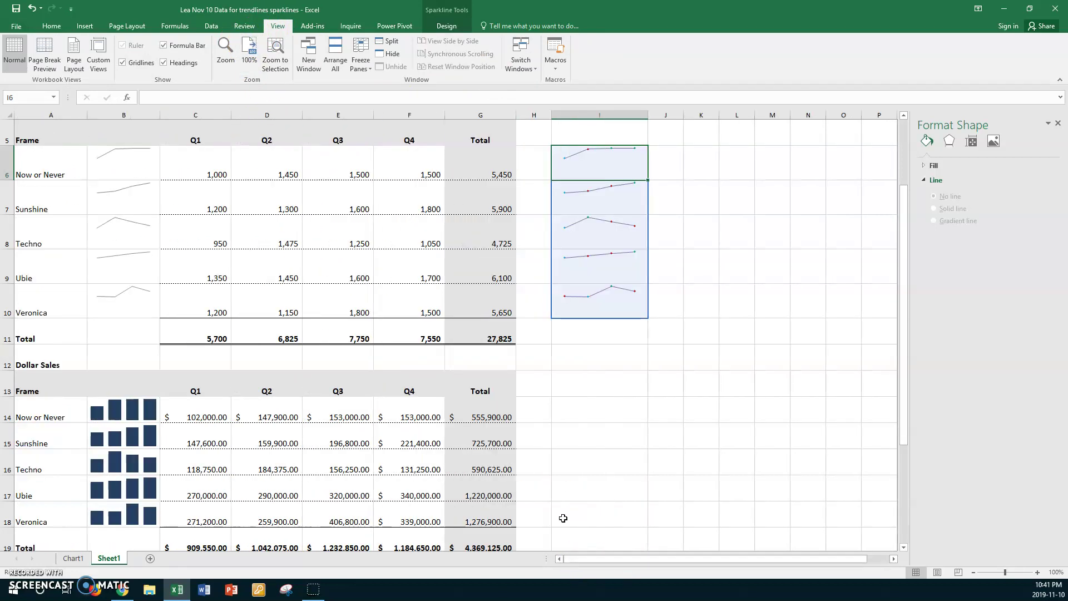
pyautogui.scroll(-1, 579, 472)
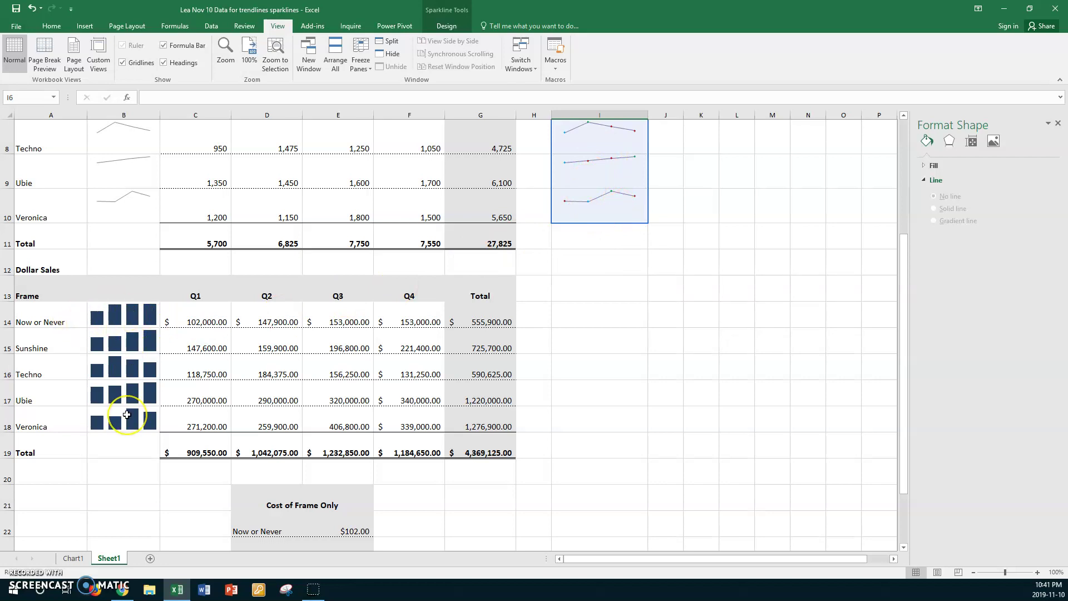
# - Insert column sparklines in I14:I19 based on the quarterly dollar sales in C14:F19
pyautogui.click(617, 312)
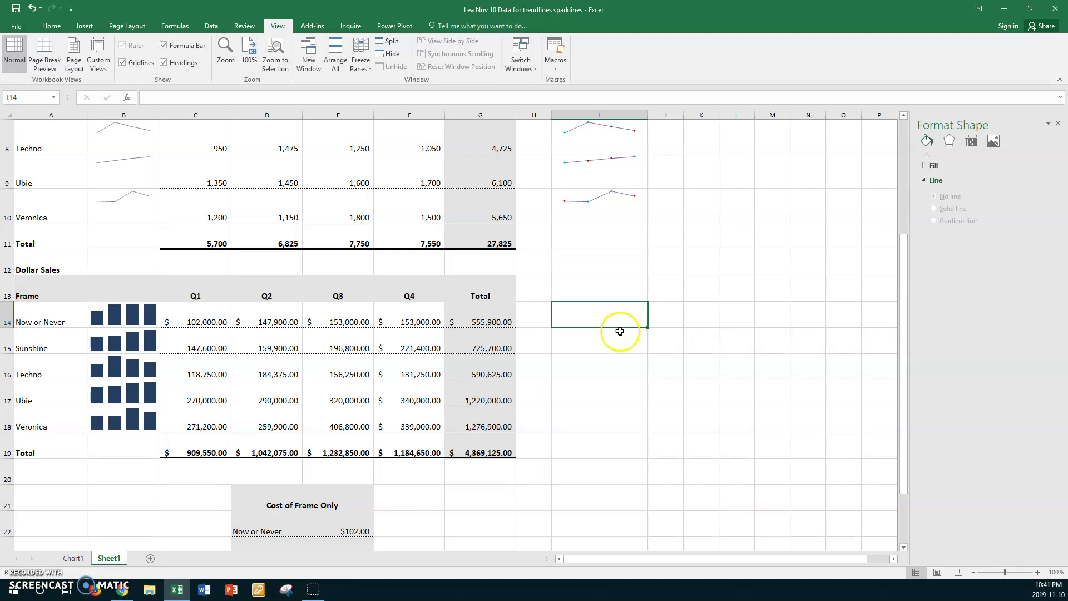
pyautogui.keyDown('shift'); pyautogui.click(599, 447); pyautogui.keyUp('shift')
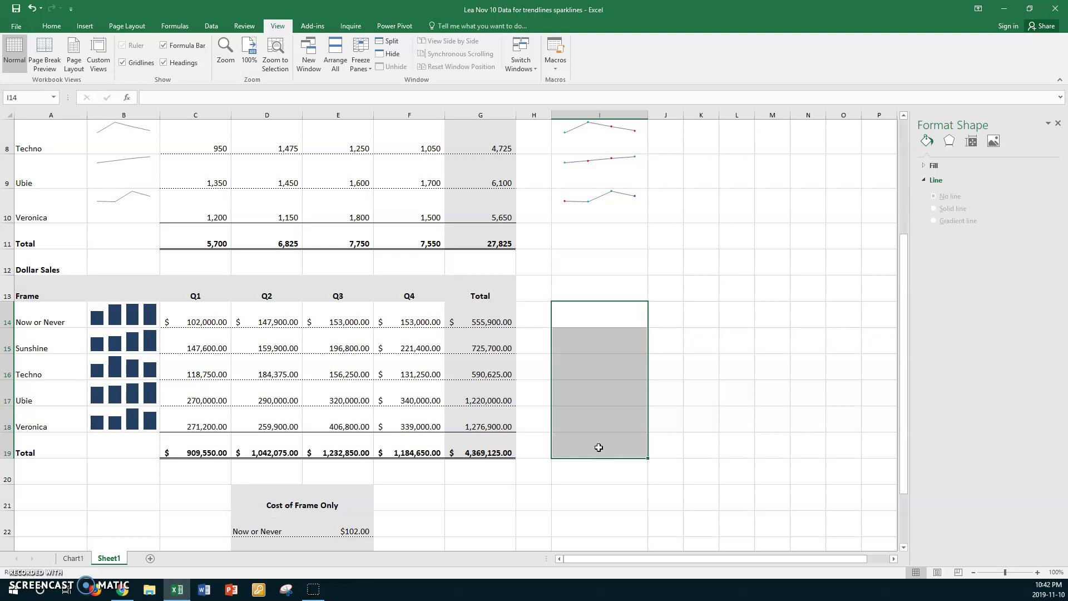
pyautogui.click(84, 26)
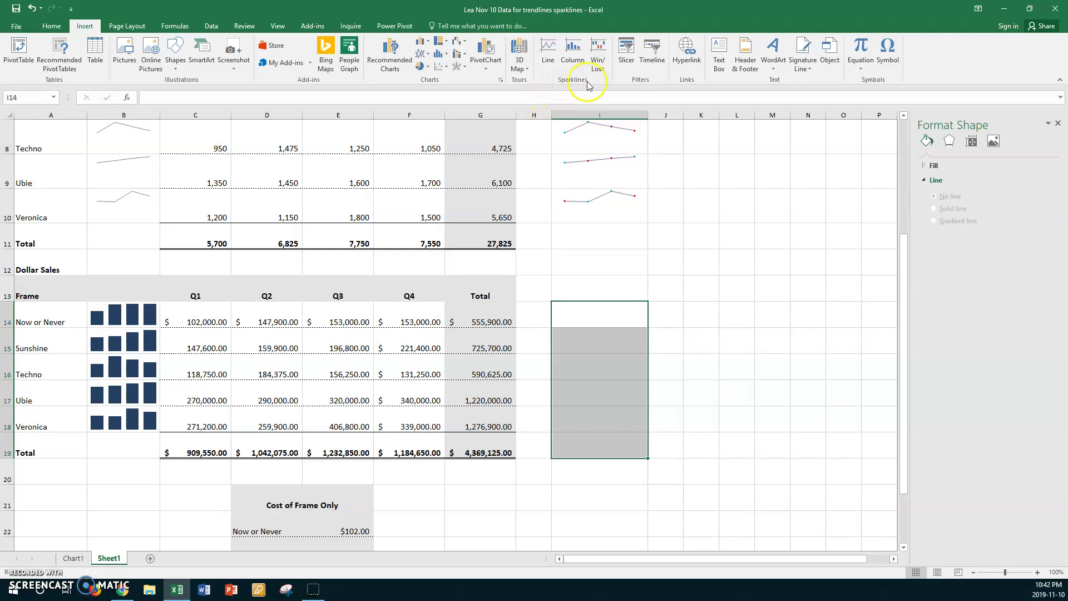
pyautogui.click(577, 57)
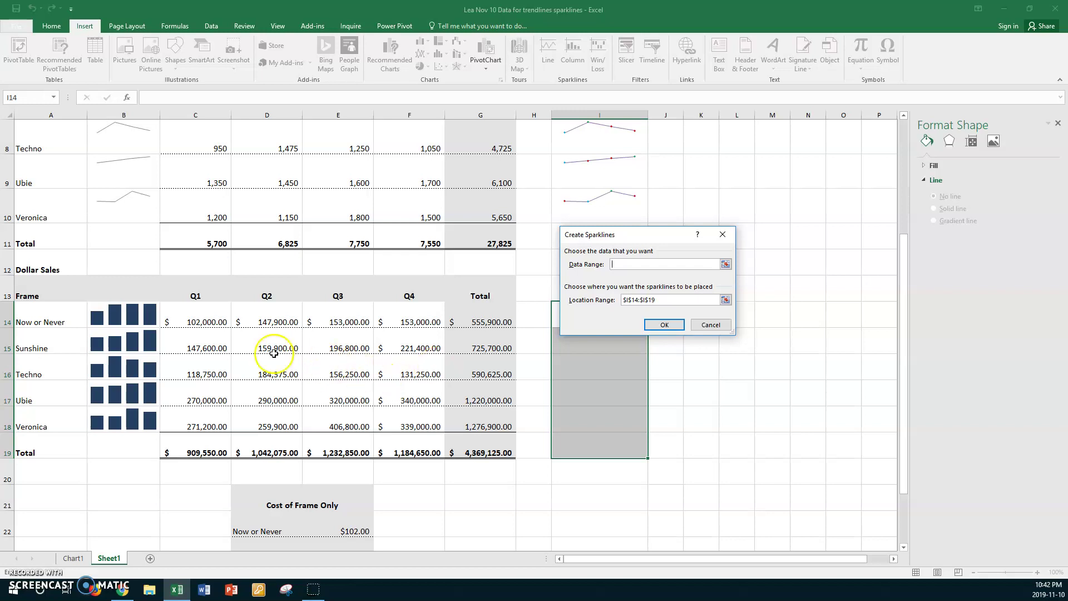
pyautogui.click(210, 315)
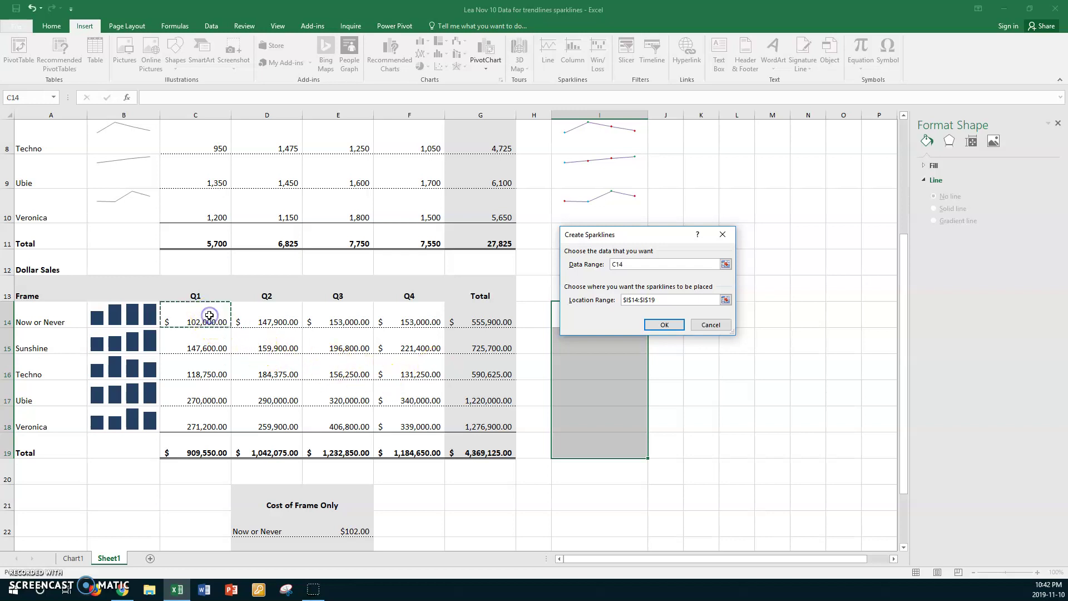
pyautogui.moveTo(210, 316); pyautogui.dragTo(414, 451)
pyautogui.keyDown('shift'); pyautogui.click(414, 451); pyautogui.keyUp('shift')
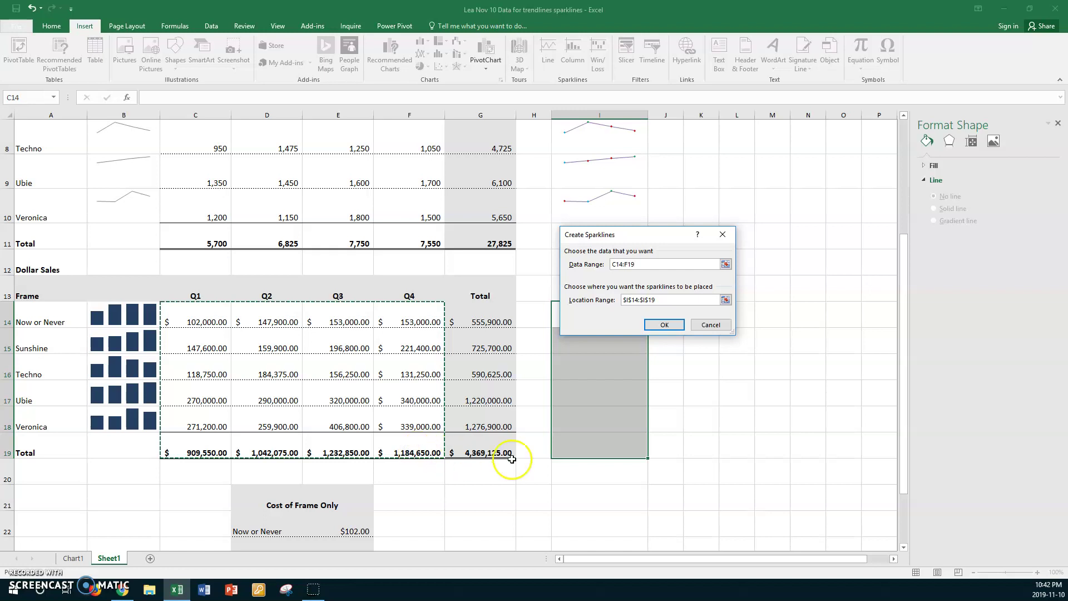
pyautogui.click(665, 325)
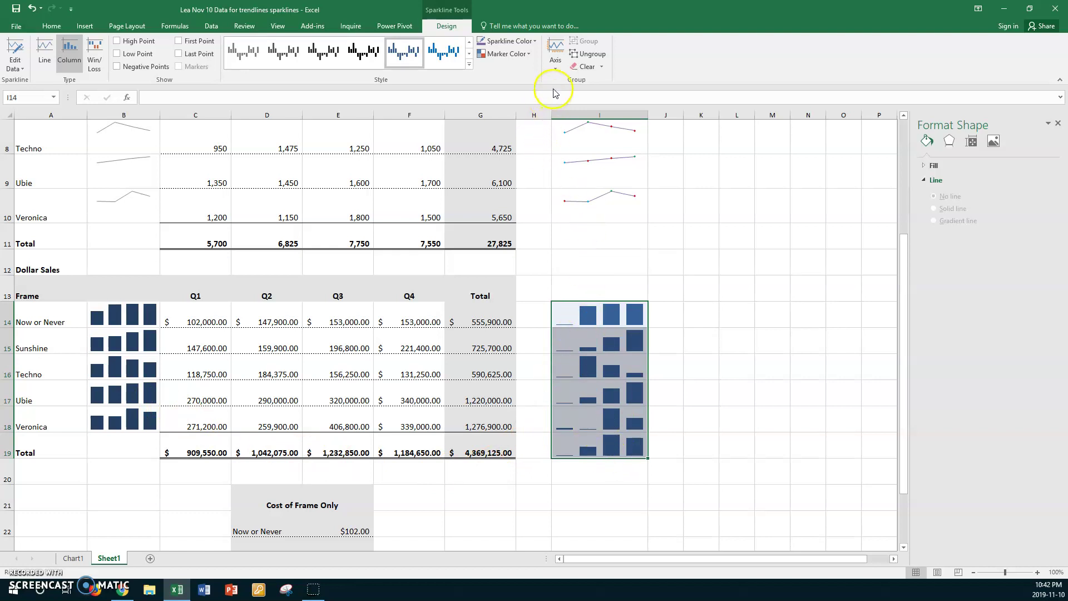
# - Set the vertical axis minimum of the I14:I19 column sparklines to a custom value of 0.0
pyautogui.click(557, 71)
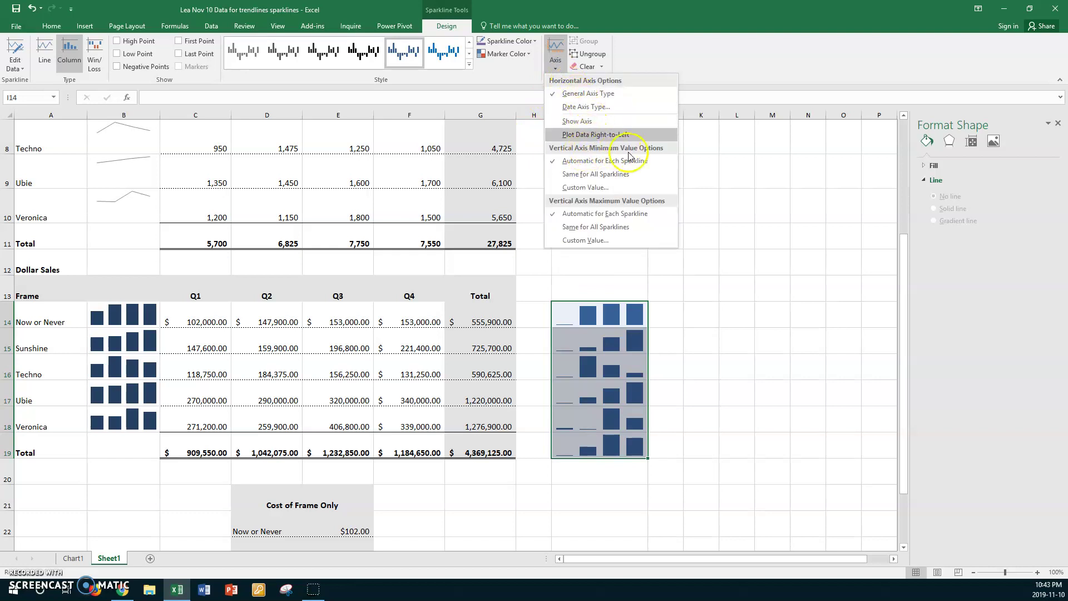
pyautogui.click(585, 188)
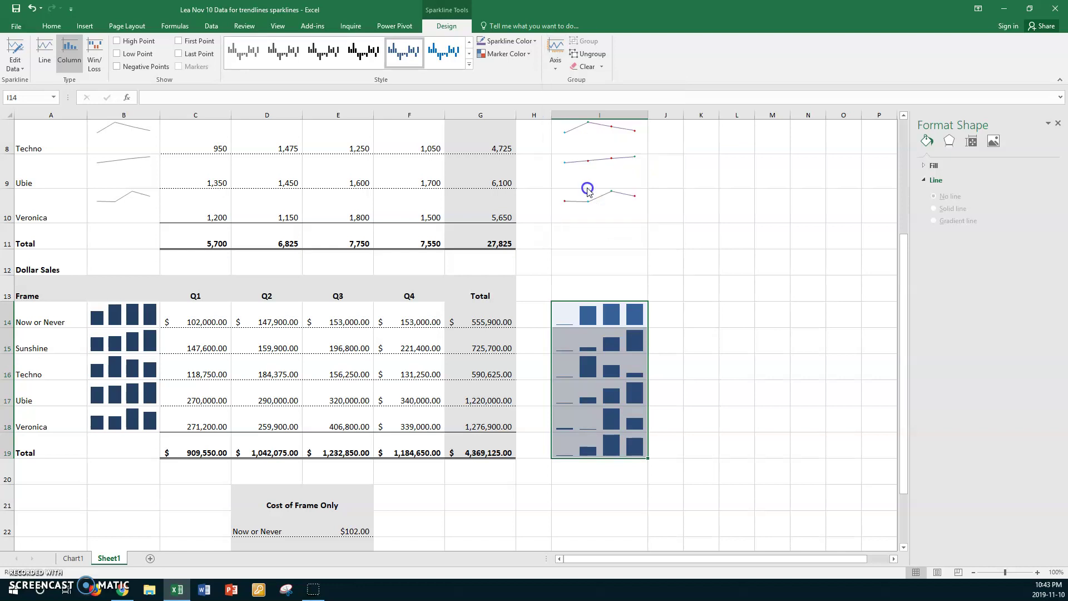
pyautogui.click(705, 279)
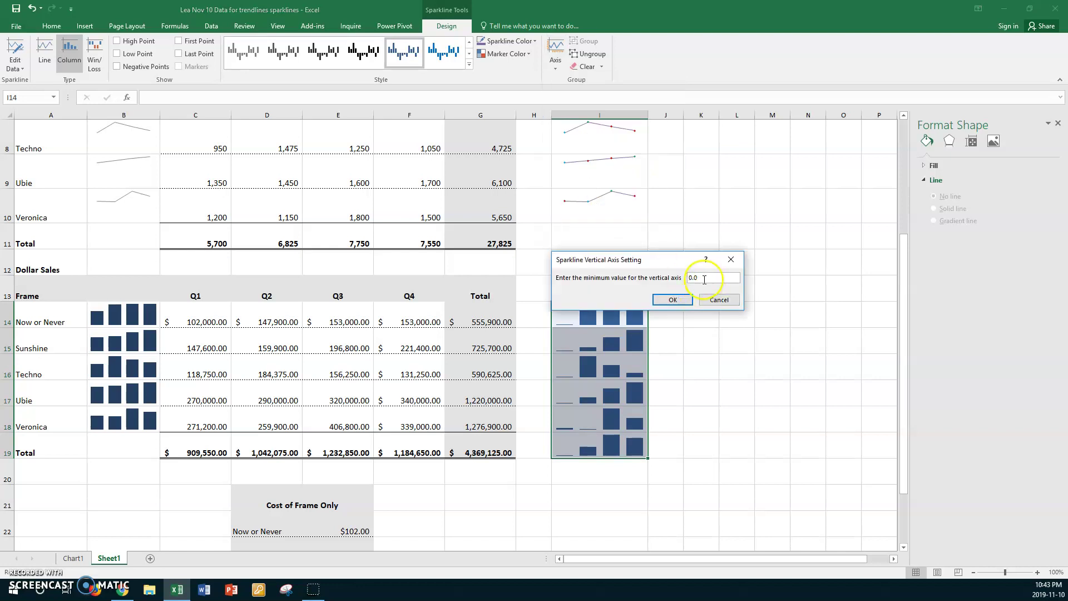
pyautogui.click(682, 300)
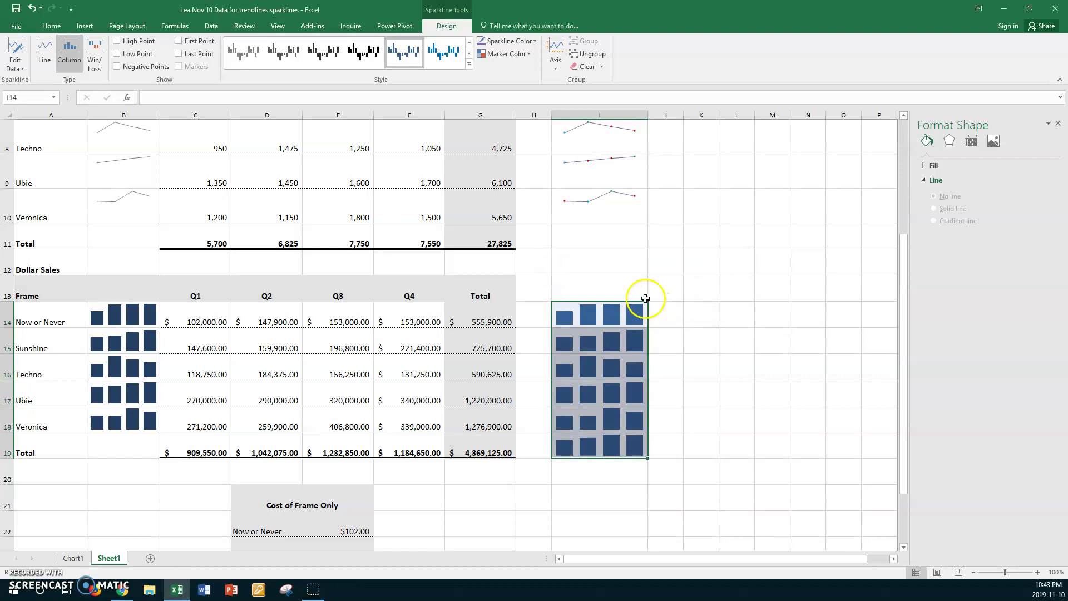
# - Try olive green as the color of the I14:I19 column sparklines, and apply the red sparkline style instead
pyautogui.click(535, 42)
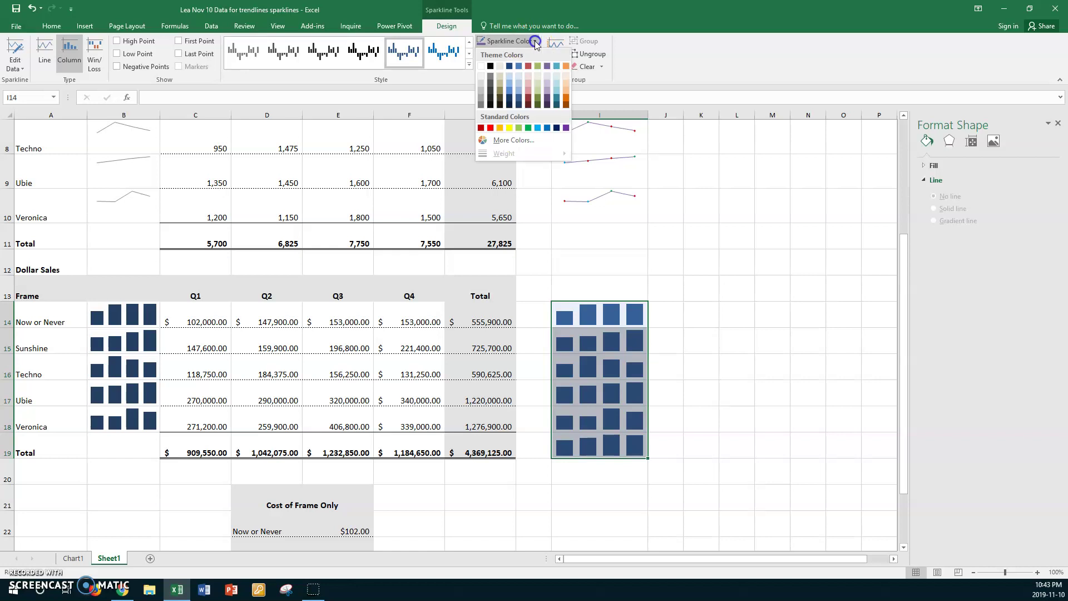
pyautogui.click(538, 65)
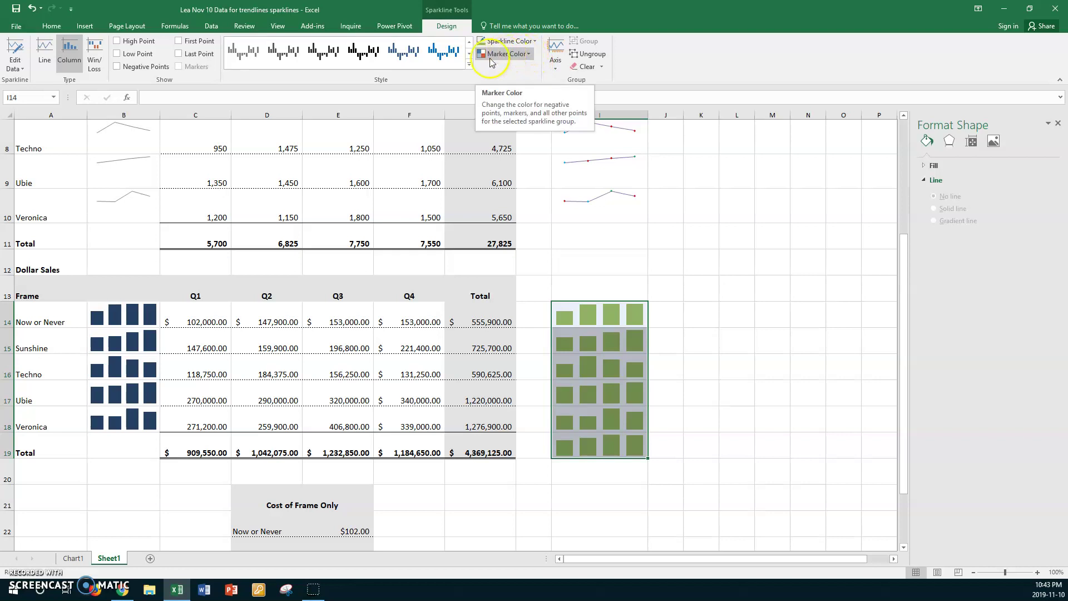
pyautogui.click(469, 65)
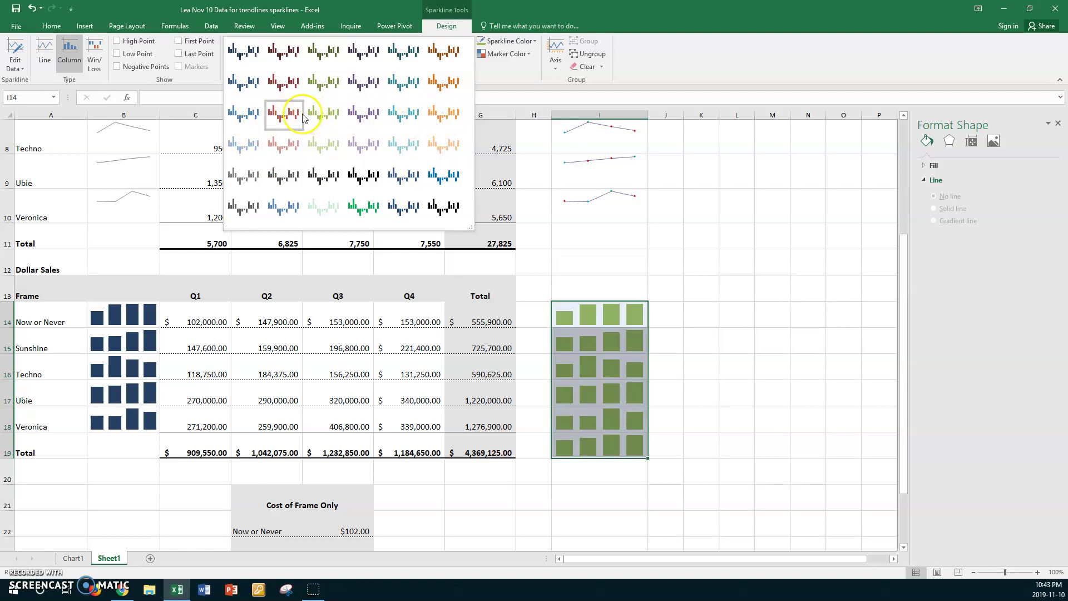
pyautogui.click(282, 113)
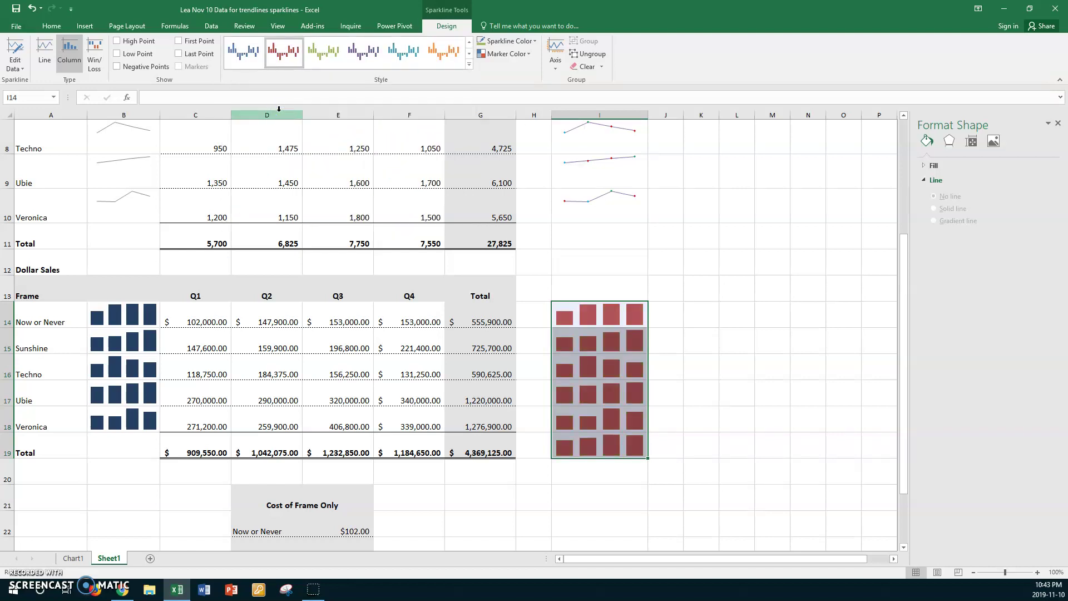
# - Color the high points of the I14:I19 column sparklines olive green and the low points light blue
pyautogui.click(528, 54)
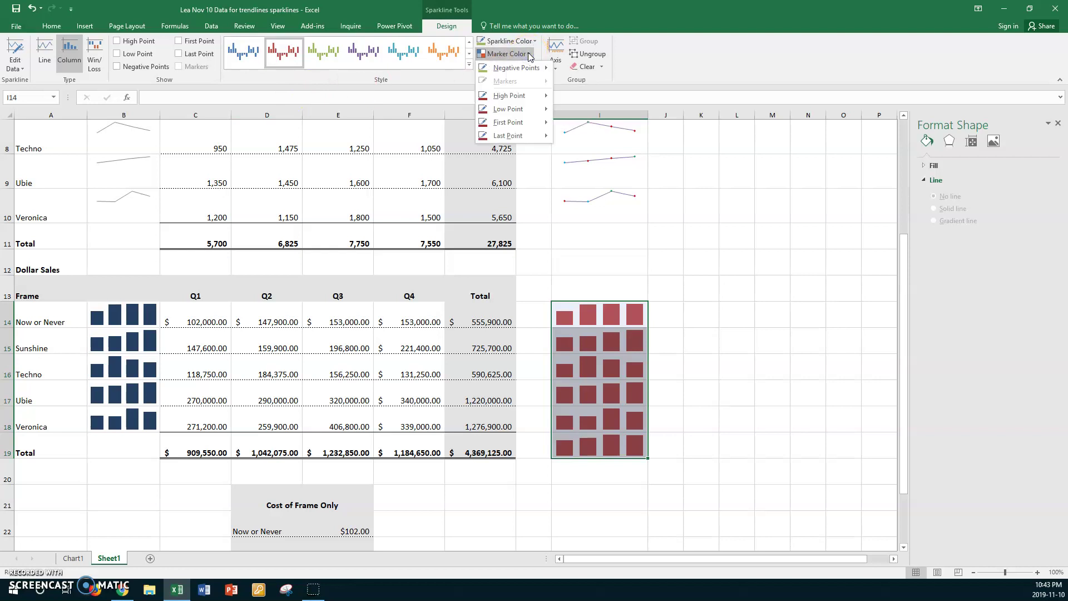
pyautogui.click(534, 96)
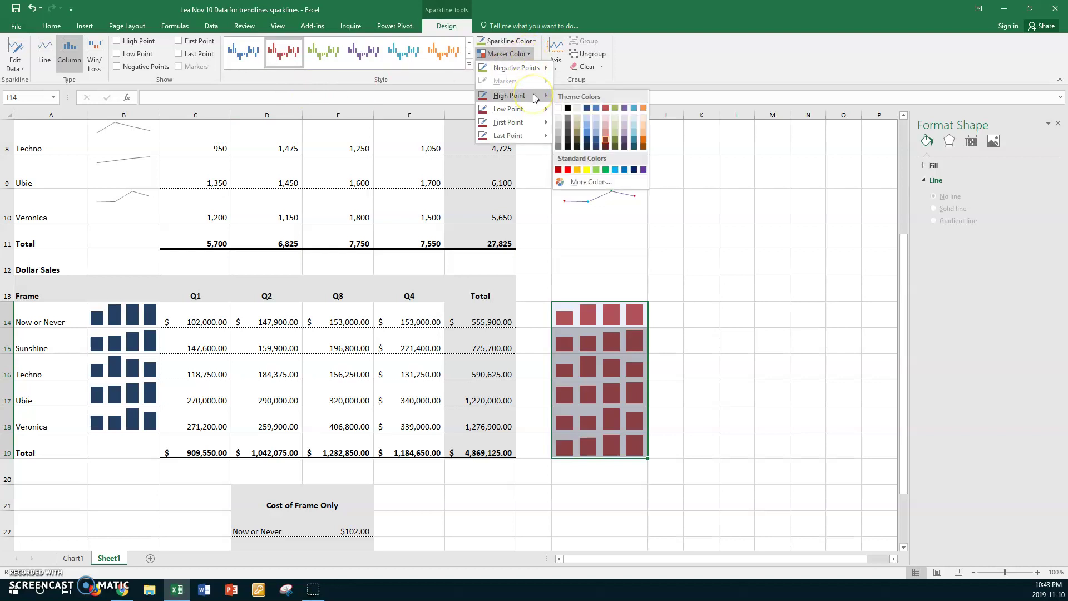
pyautogui.click(615, 107)
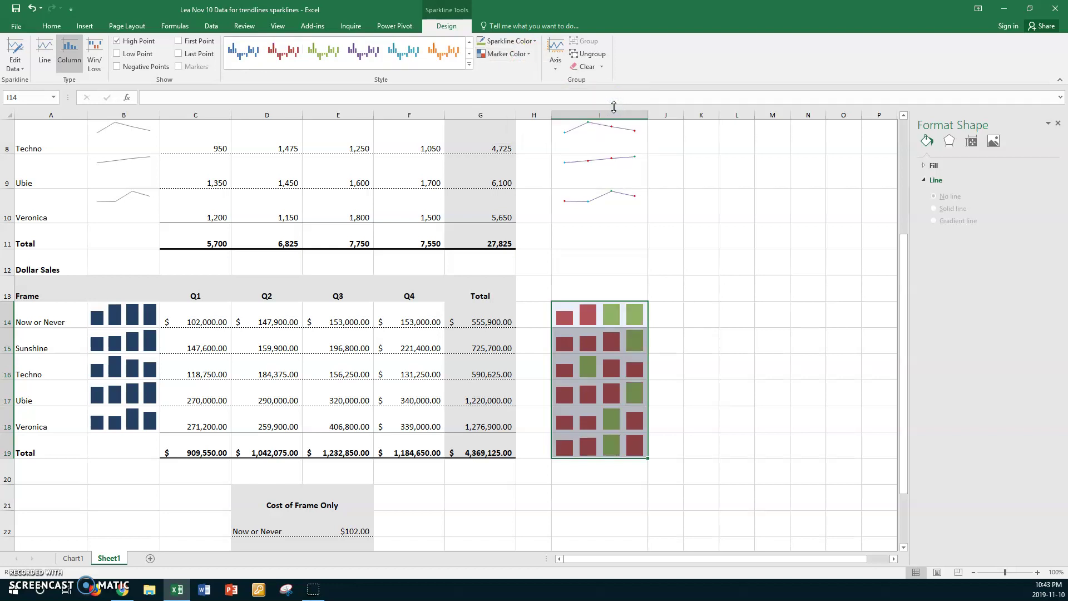
pyautogui.click(530, 54)
pyautogui.moveTo(517, 109)
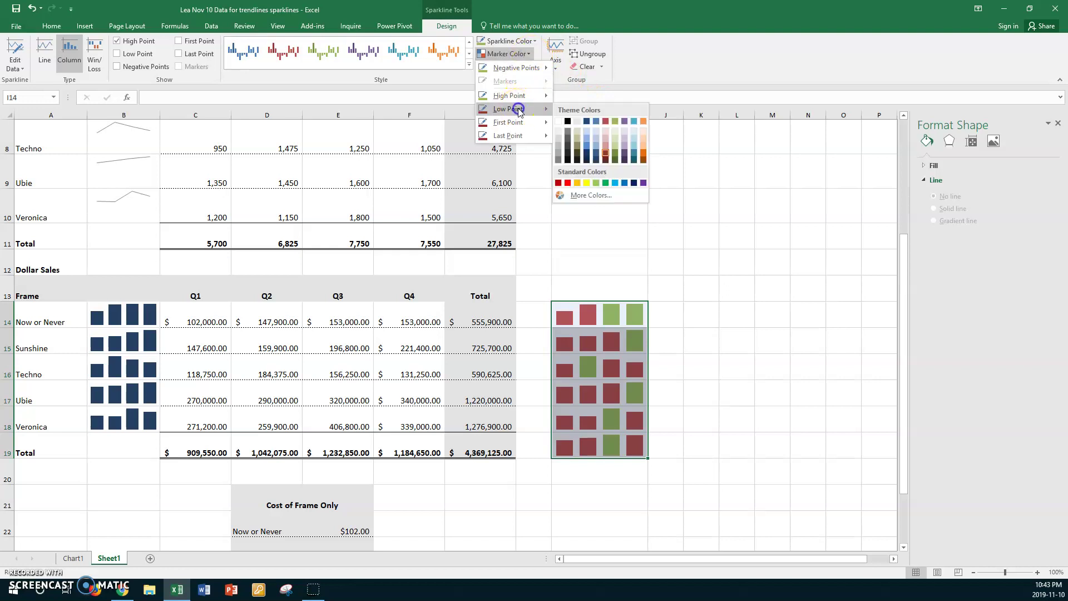
pyautogui.click(614, 183)
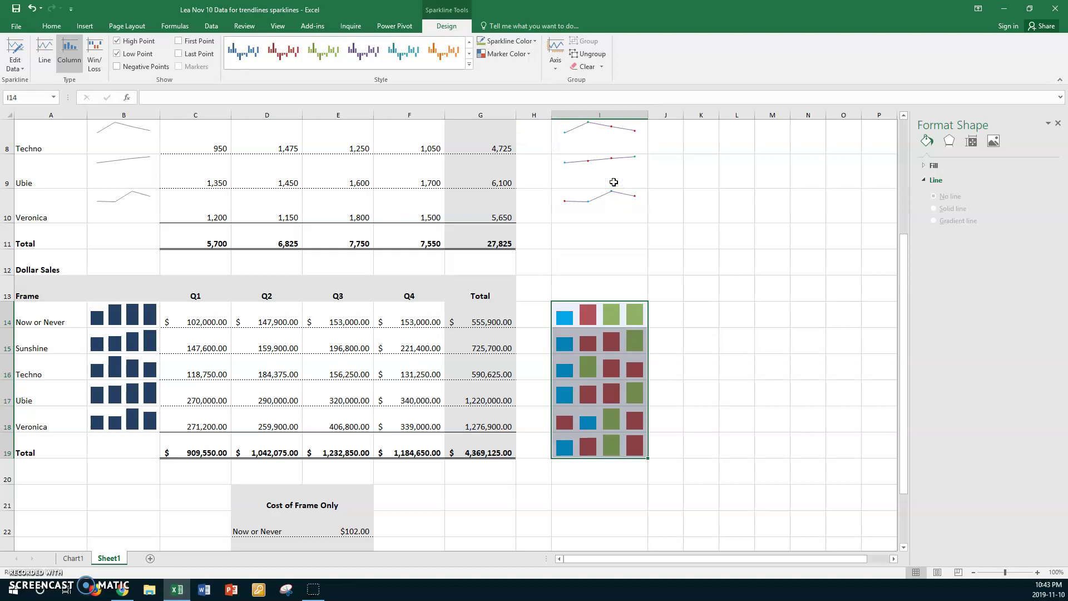
pyautogui.click(598, 370)
pyautogui.click(584, 337)
pyautogui.click(573, 286)
pyautogui.click(570, 264)
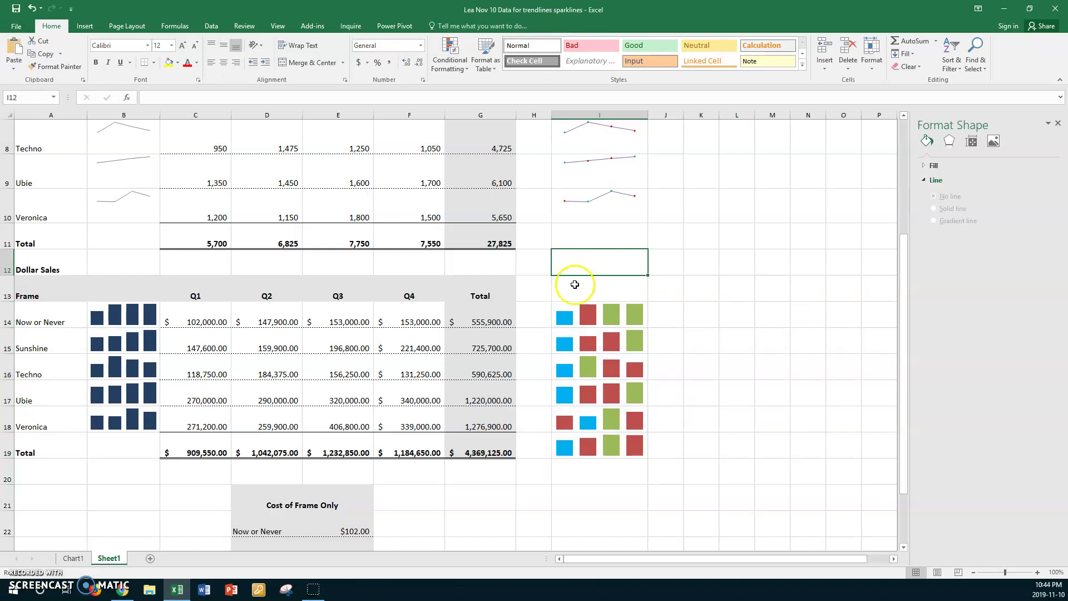
# - Clear only the selected sparkline in I14, and undo the clearing
pyautogui.click(589, 315)
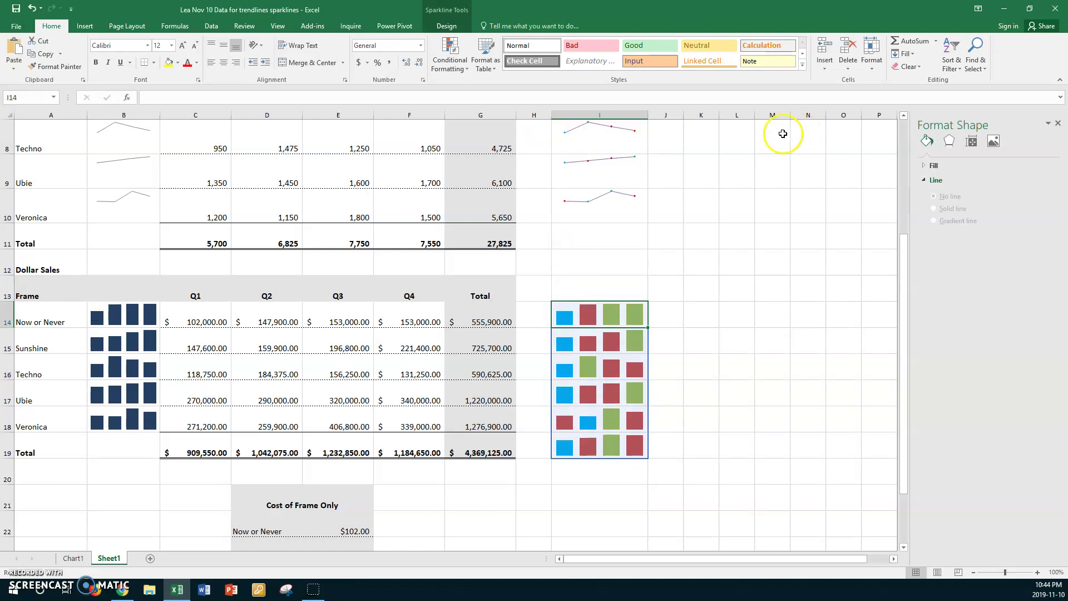
pyautogui.click(458, 32)
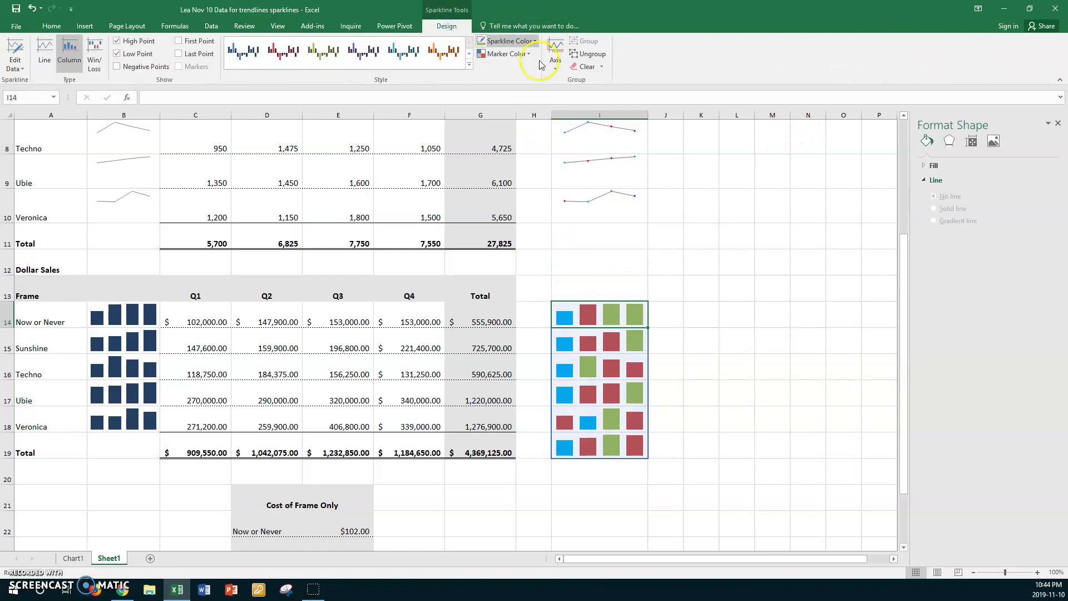
pyautogui.click(603, 67)
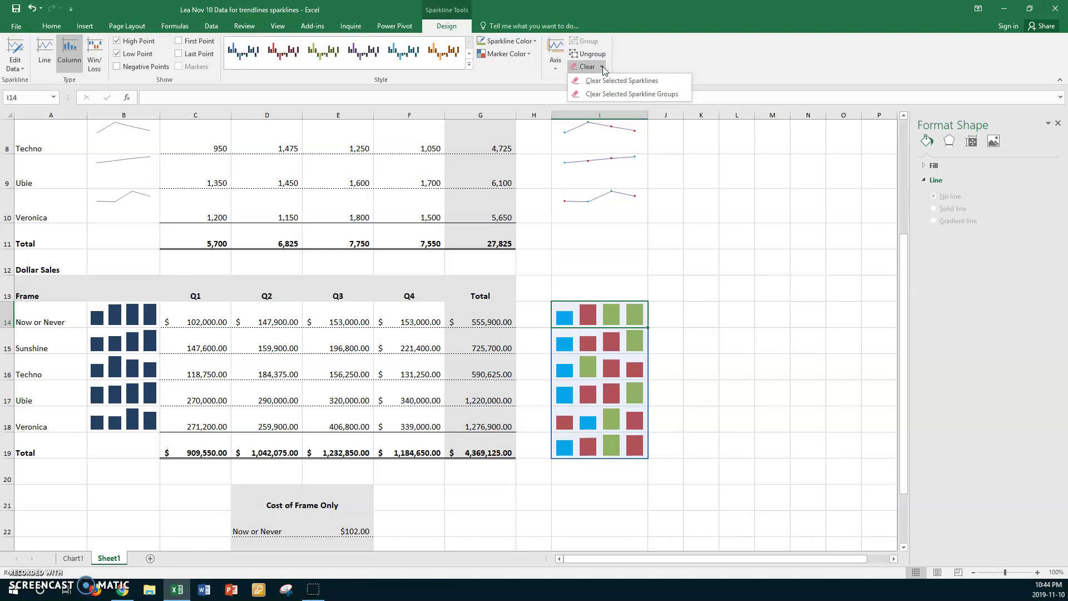
pyautogui.click(610, 81)
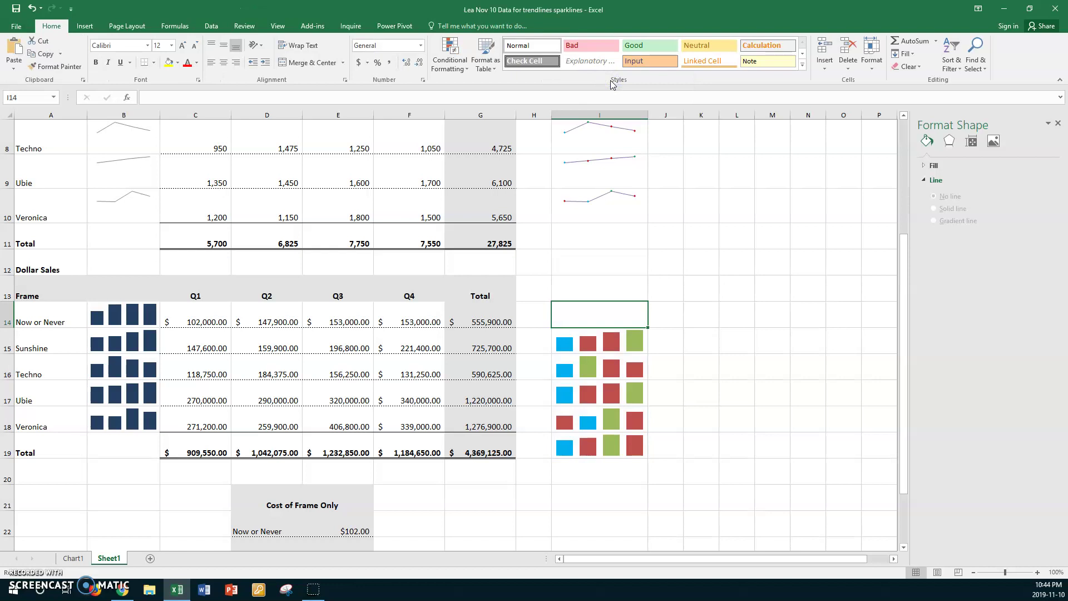
pyautogui.hotkey('ctrl', 'z')
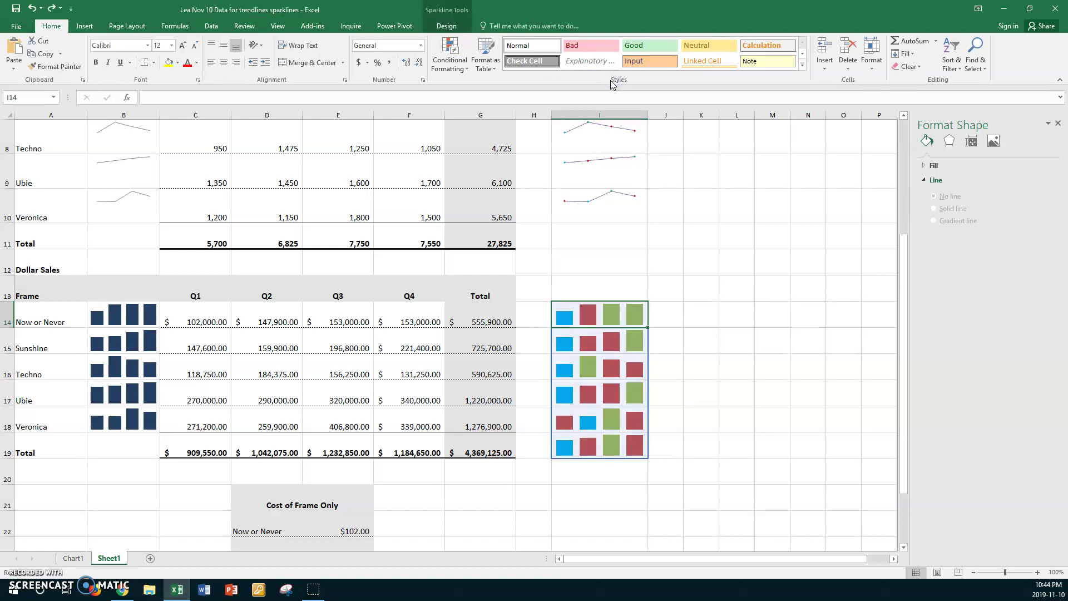
# - Clear the whole sparkline group in I14:I19, and undo the clearing
pyautogui.click(451, 28)
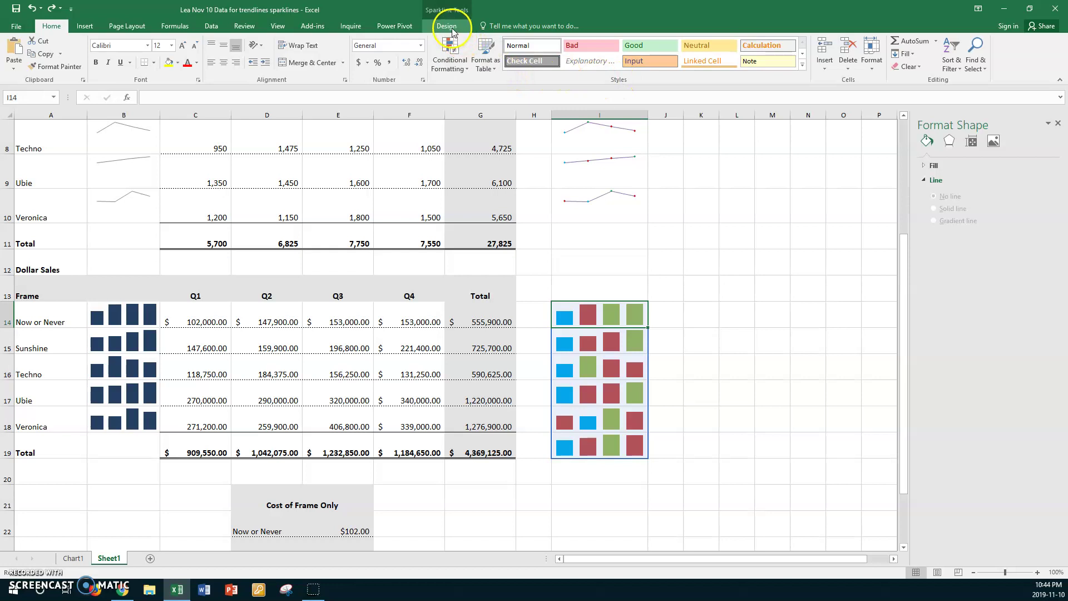
pyautogui.click(603, 67)
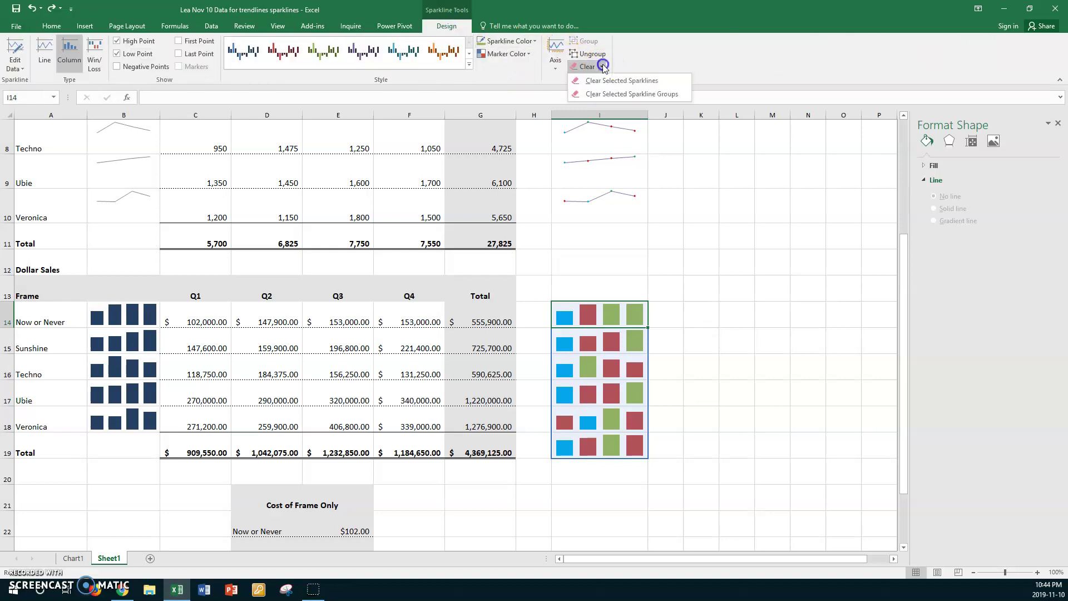
pyautogui.click(617, 96)
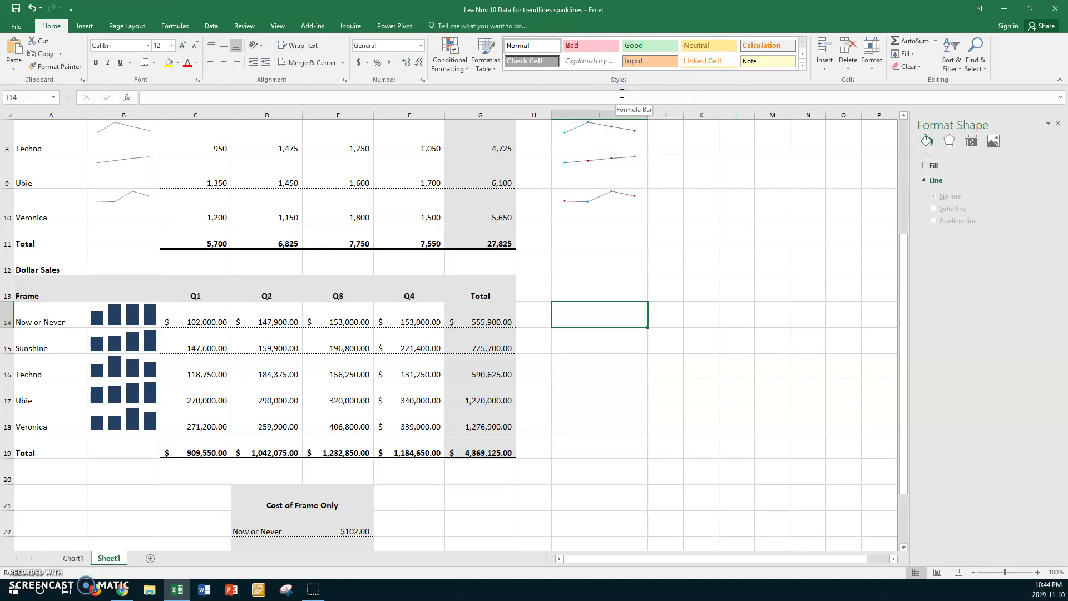
pyautogui.hotkey('ctrl', 'z')
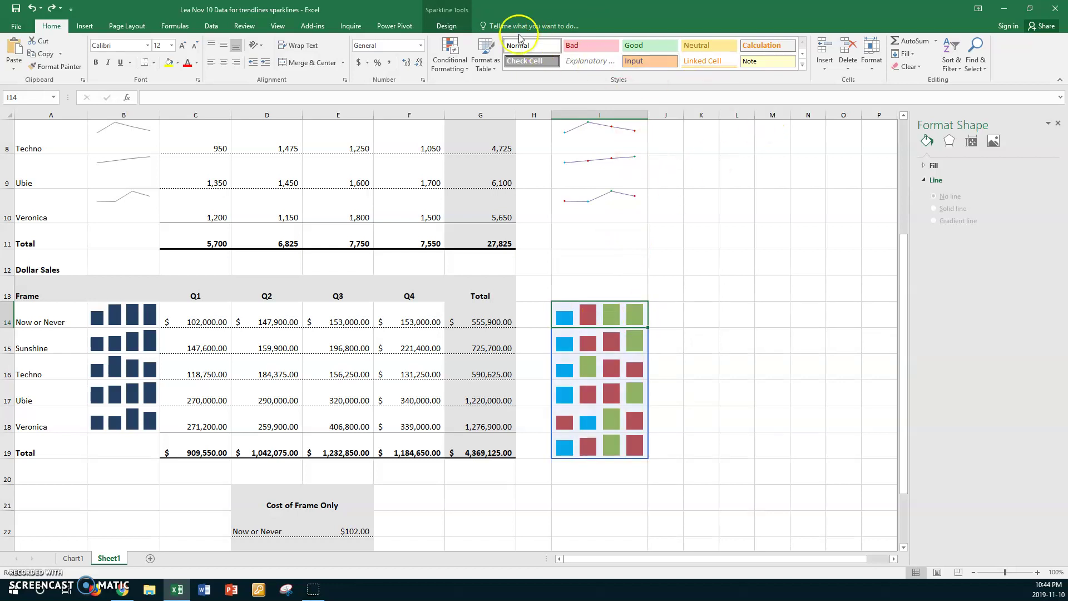
pyautogui.click(447, 26)
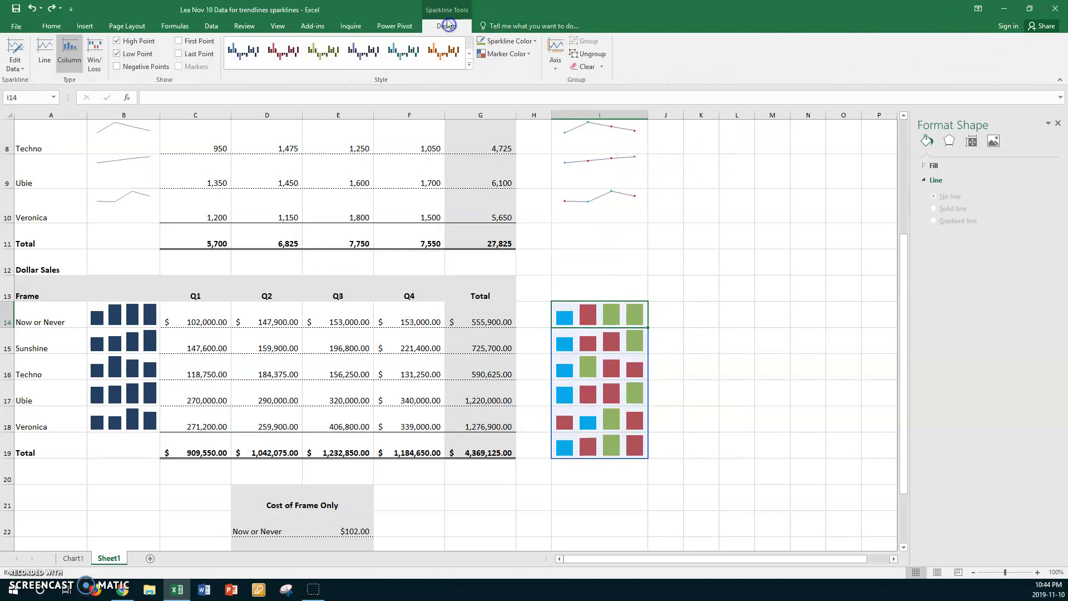
pyautogui.click(602, 66)
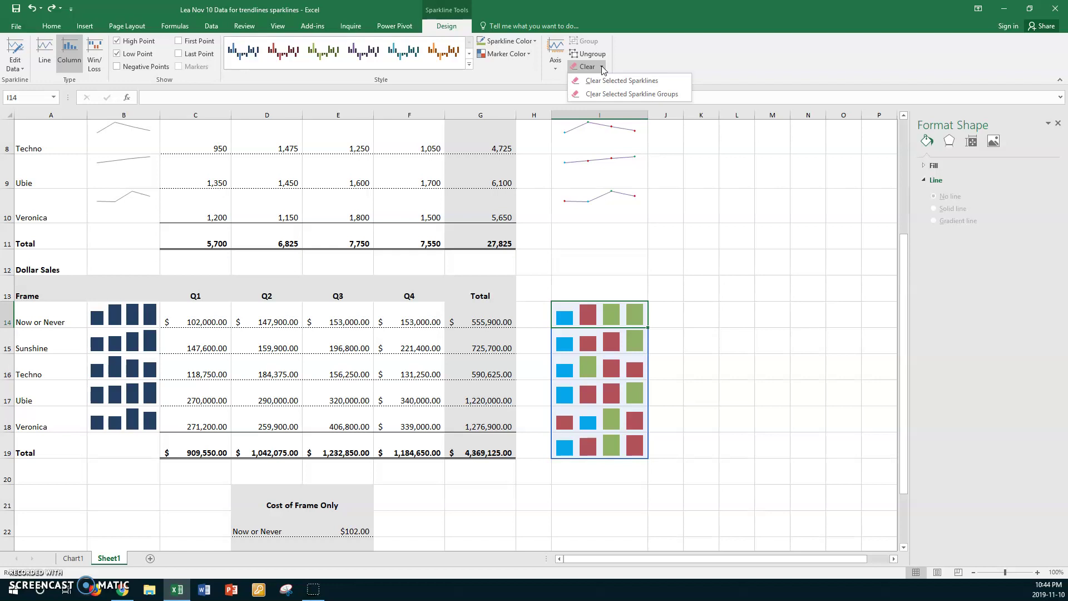
pyautogui.click(602, 66)
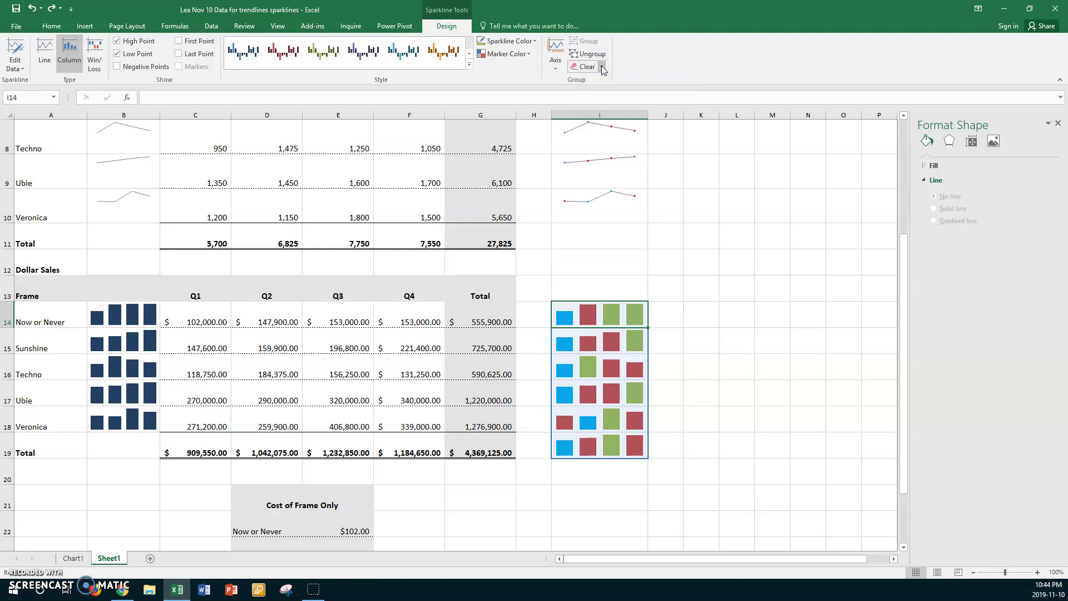
pyautogui.click(576, 265)
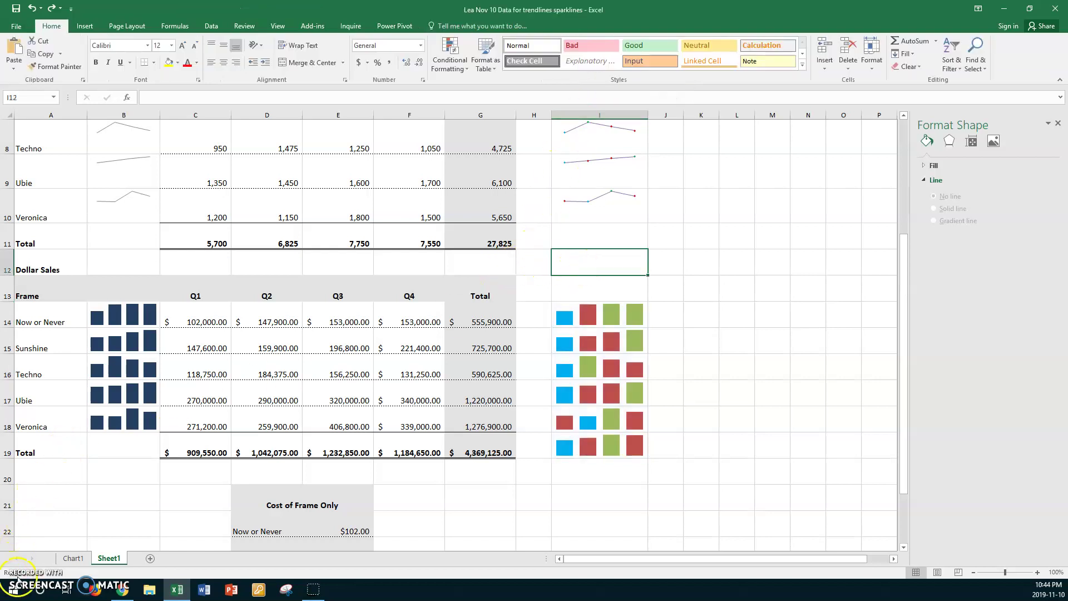
pyautogui.click(615, 258)
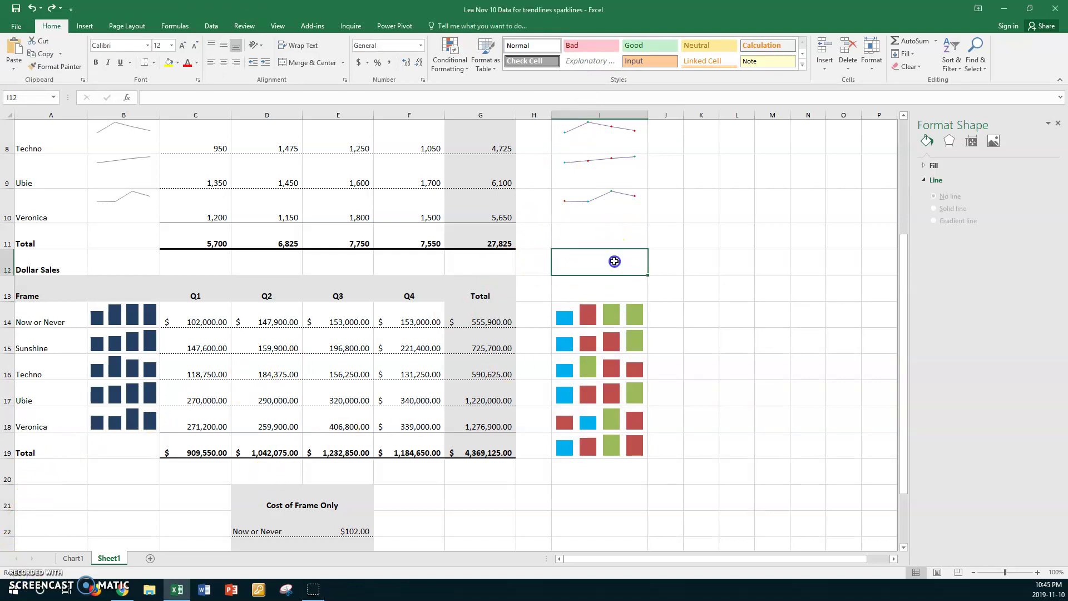